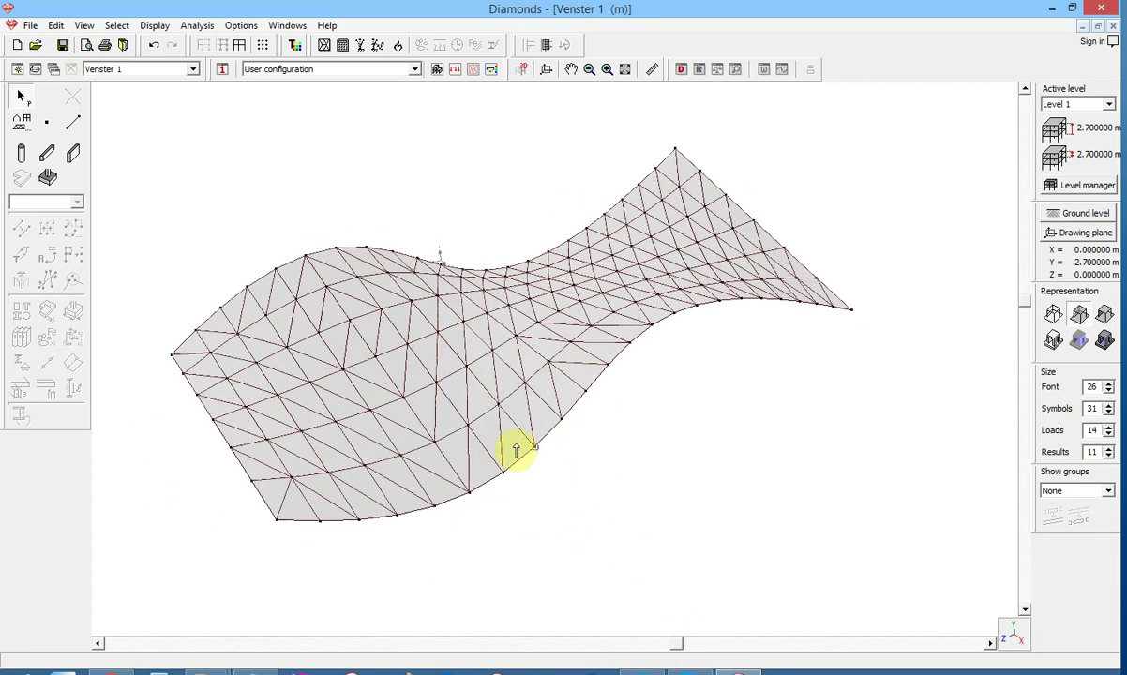
Highlight one triangular slab along the lower edge of the meshed surface and clear the selection
click(516, 450)
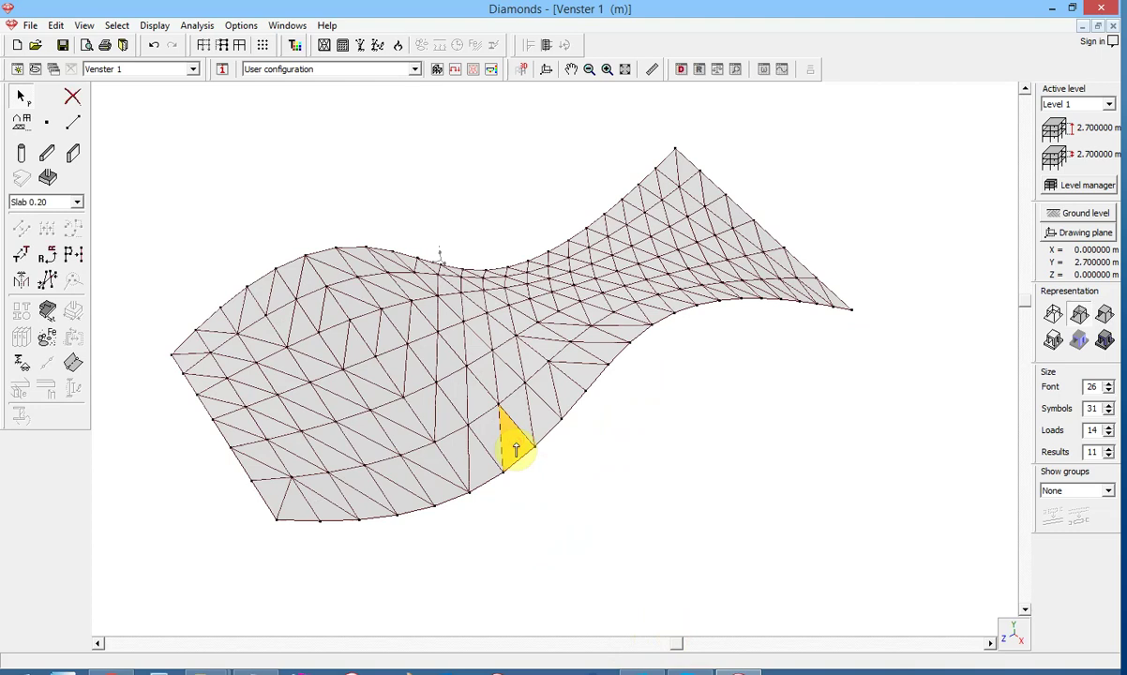
click(588, 502)
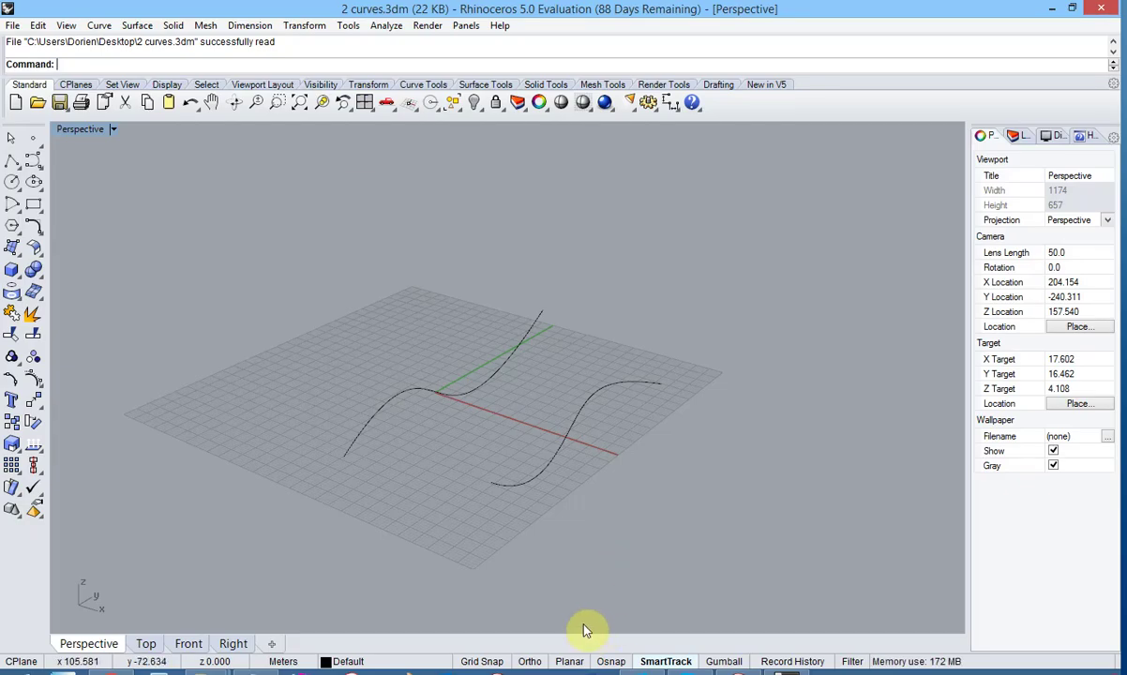
Switch to Rhinoceros, check the two curves in the perspective view, and launch Grasshopper
right_drag(597, 587, 553, 595)
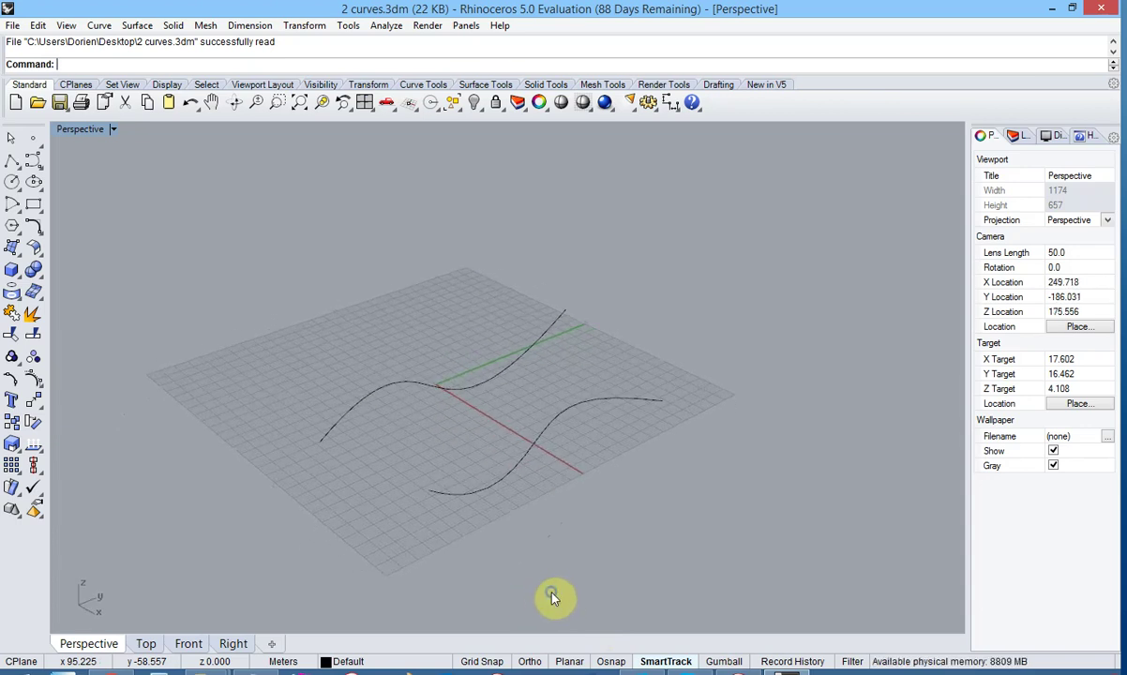
click(553, 424)
click(508, 377)
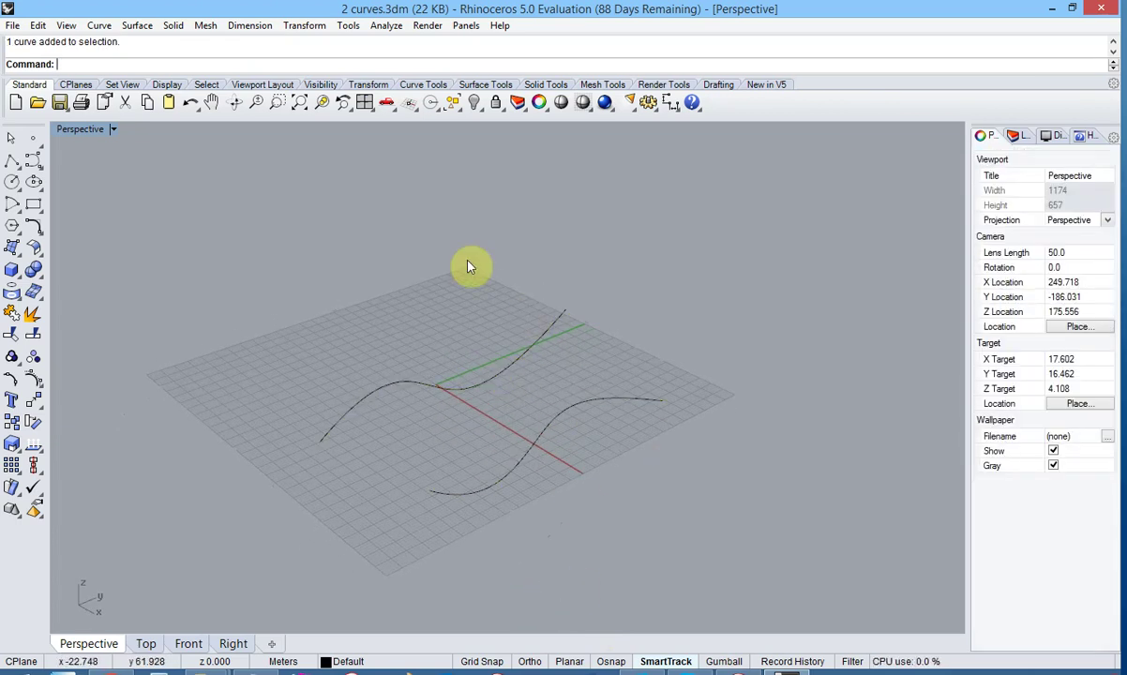
text(Grasshopper)
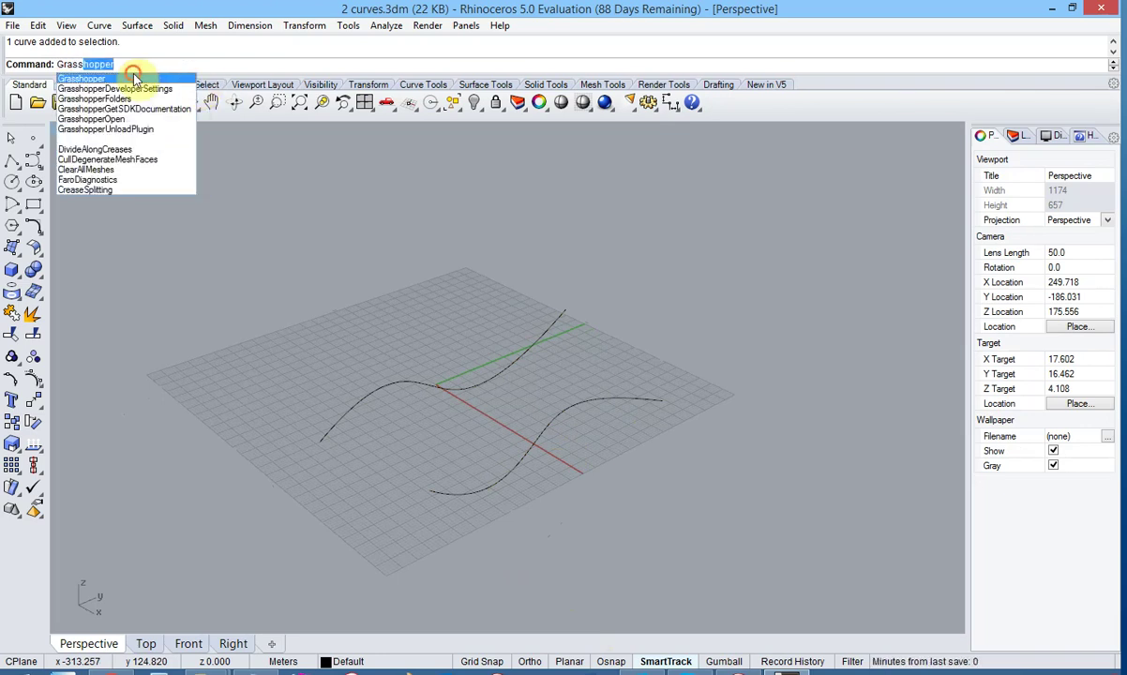
click(133, 78)
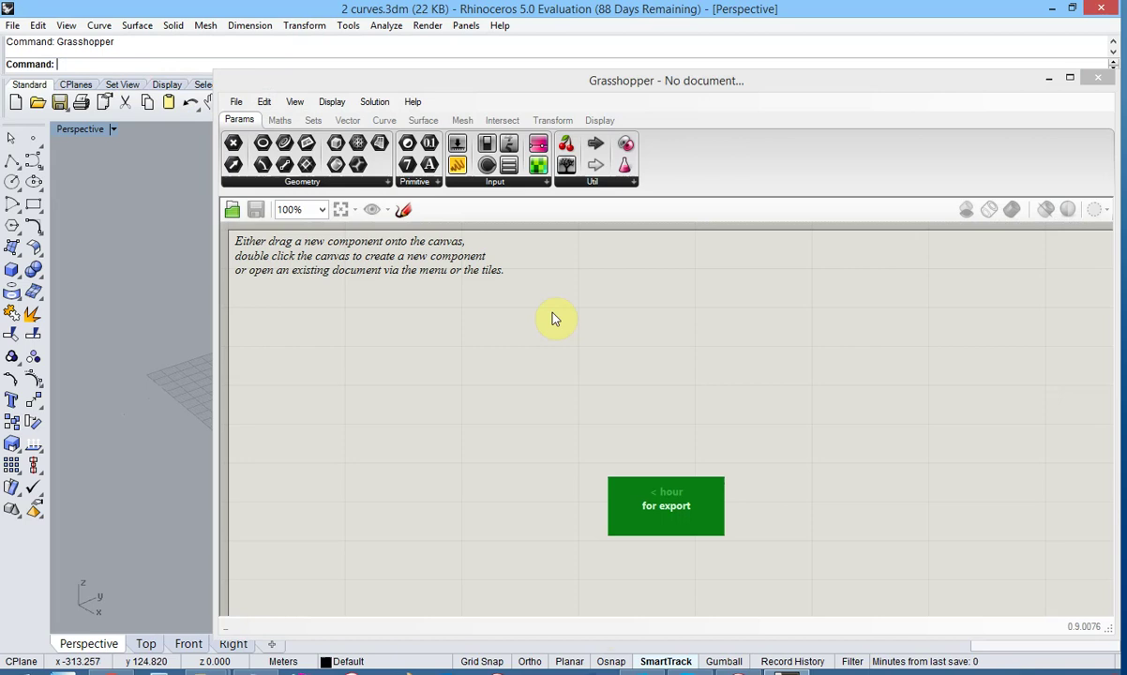
Arrange the Grasshopper window beside the Rhino perspective view so that both curves remain fully visible
drag(213, 331, 531, 347)
right_drag(398, 227, 426, 310)
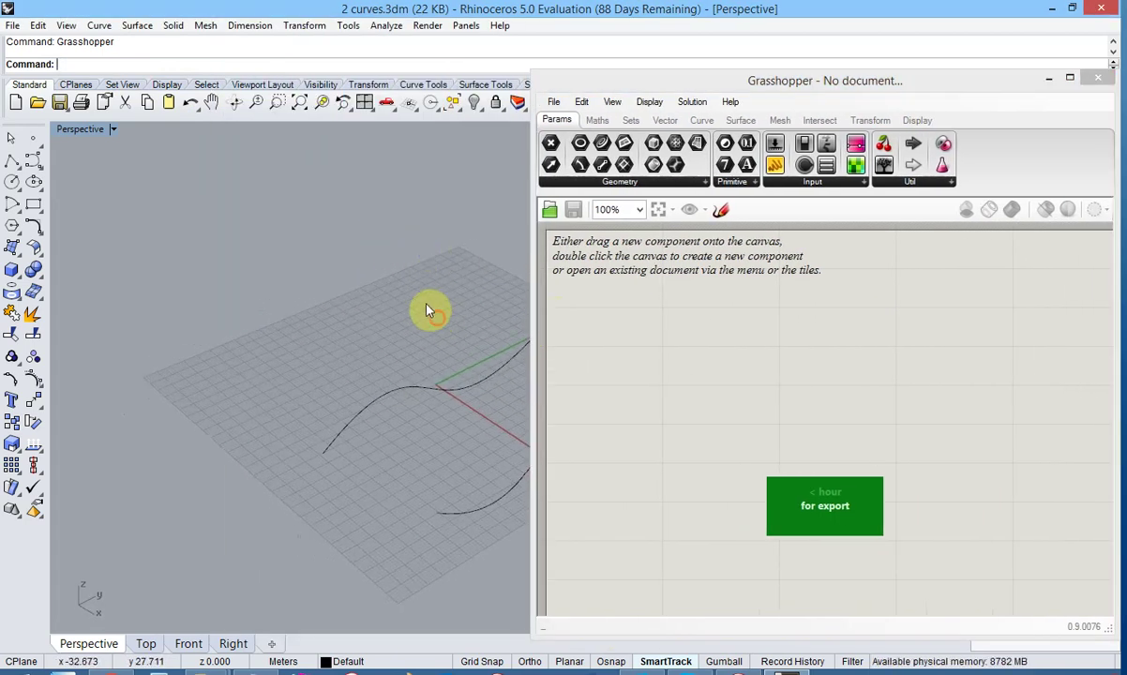
click(212, 102)
drag(390, 266, 195, 208)
drag(733, 81, 700, 41)
drag(976, 600, 985, 664)
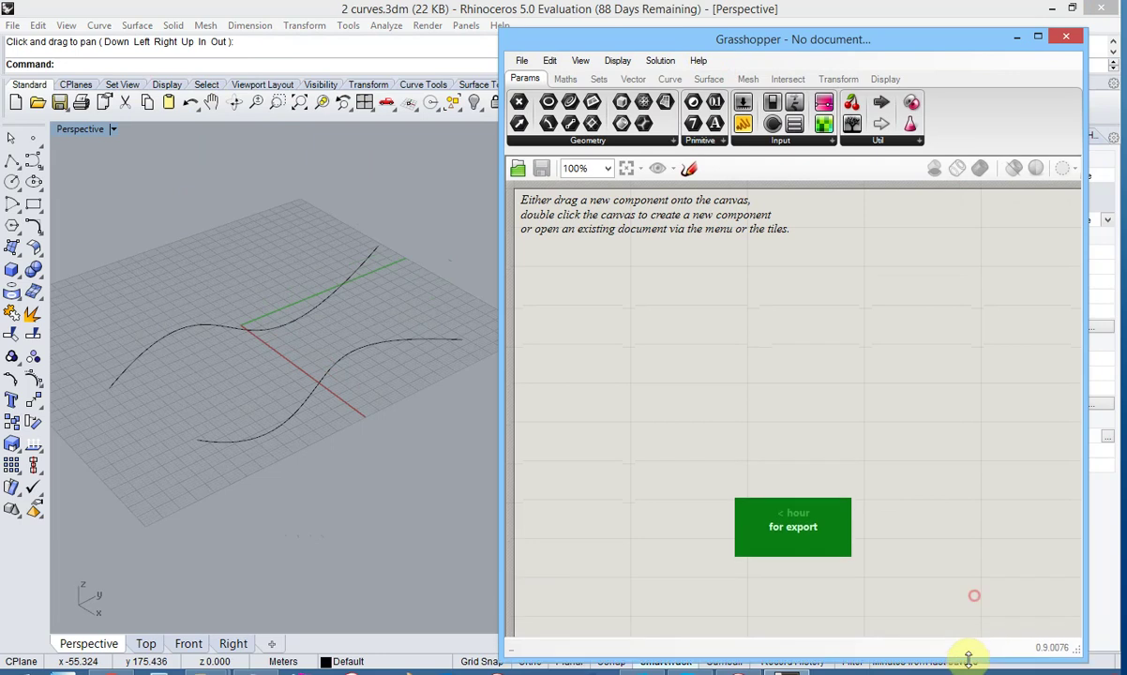
drag(1085, 497, 1103, 497)
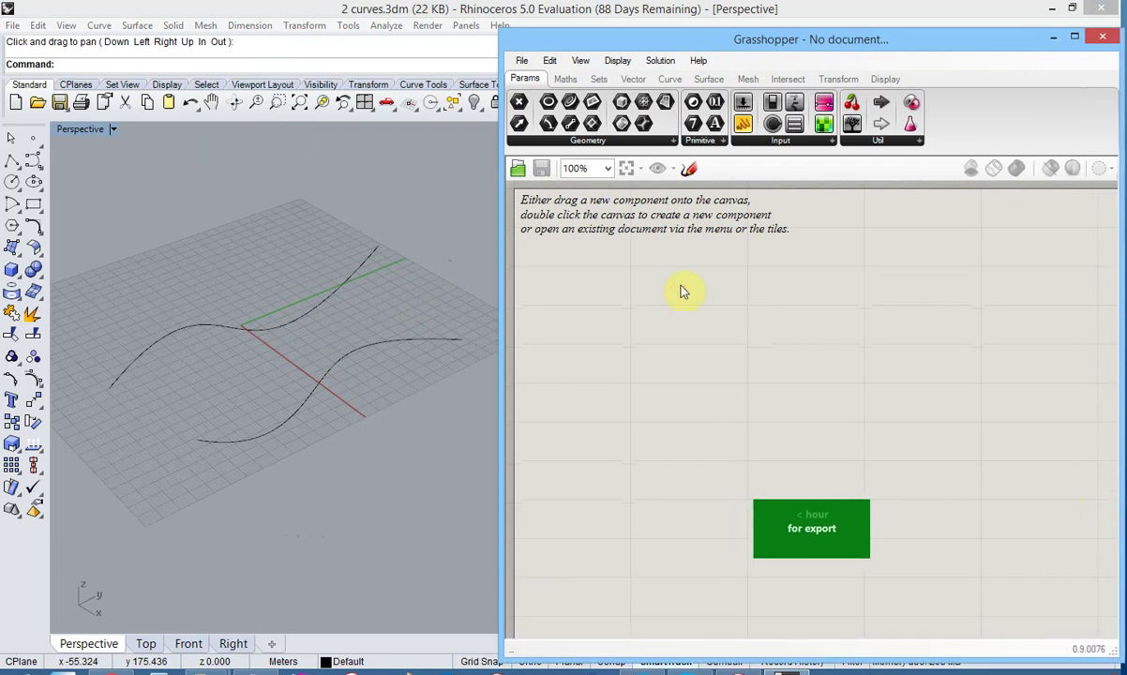
Add a Loft component to the upper part of the Grasshopper canvas
double_click(589, 261)
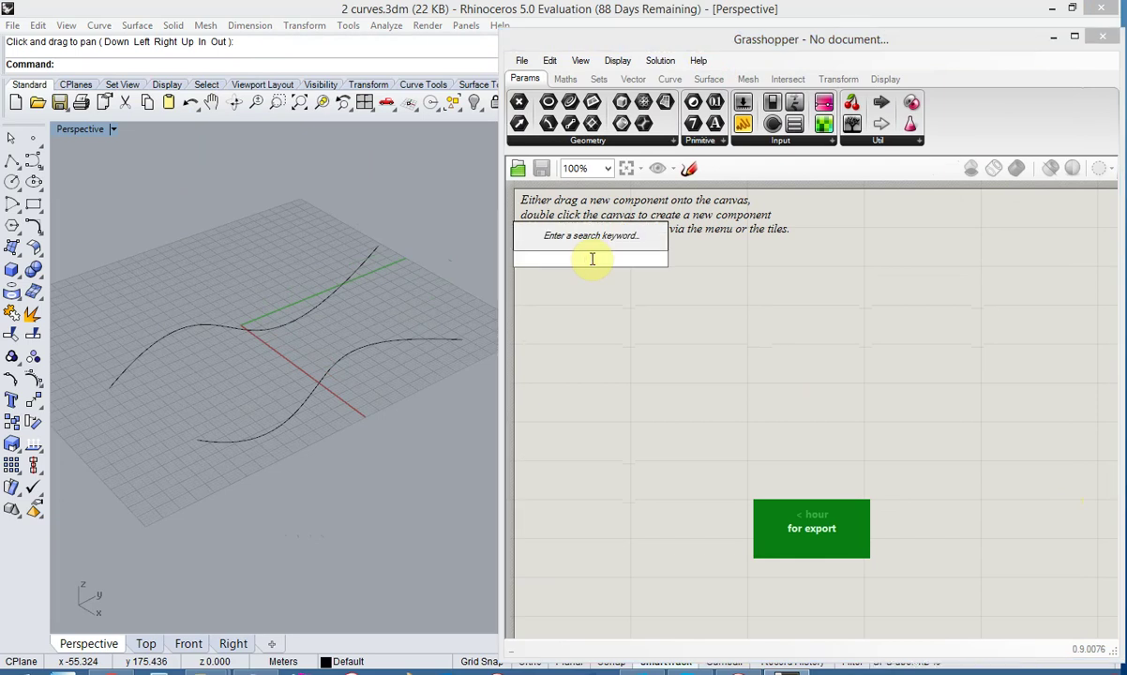
text(loft)
click(587, 241)
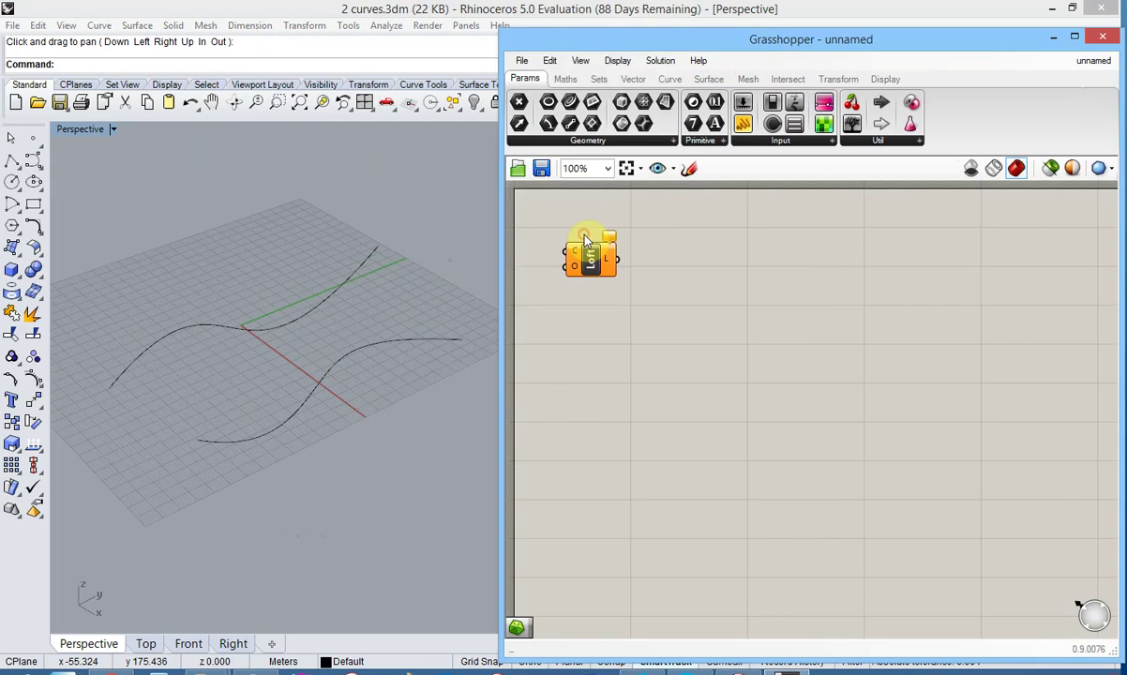
drag(609, 298, 670, 295)
click(635, 373)
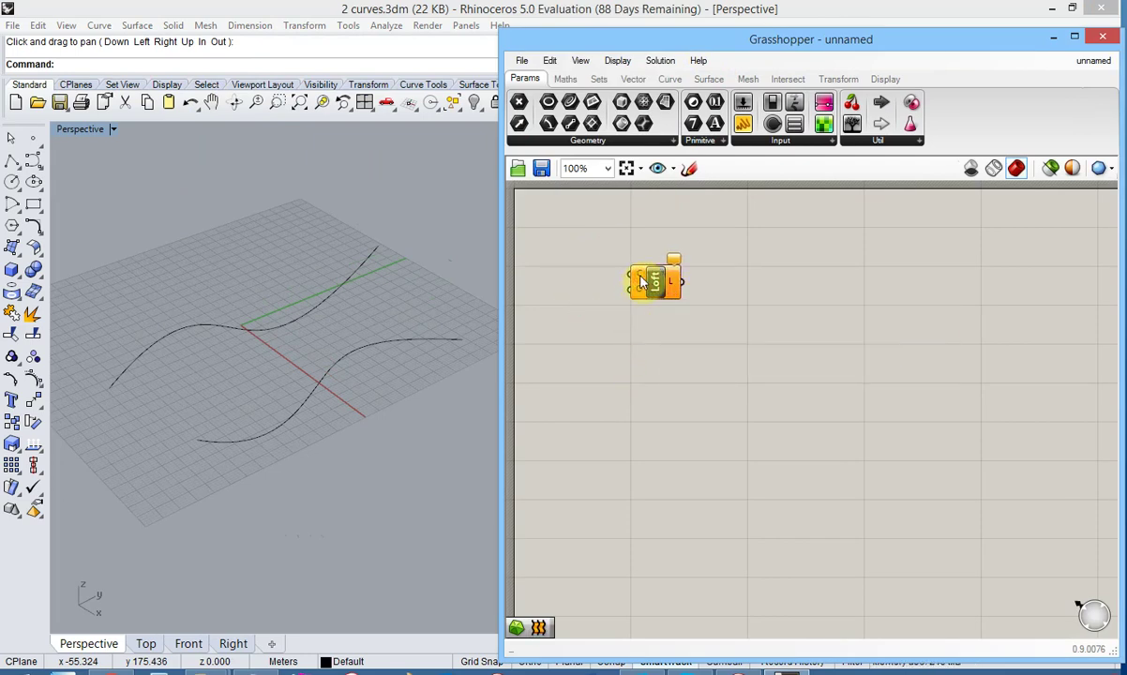
Assign both Rhino curves as multiple curves to the Loft component's C input
right_click(642, 281)
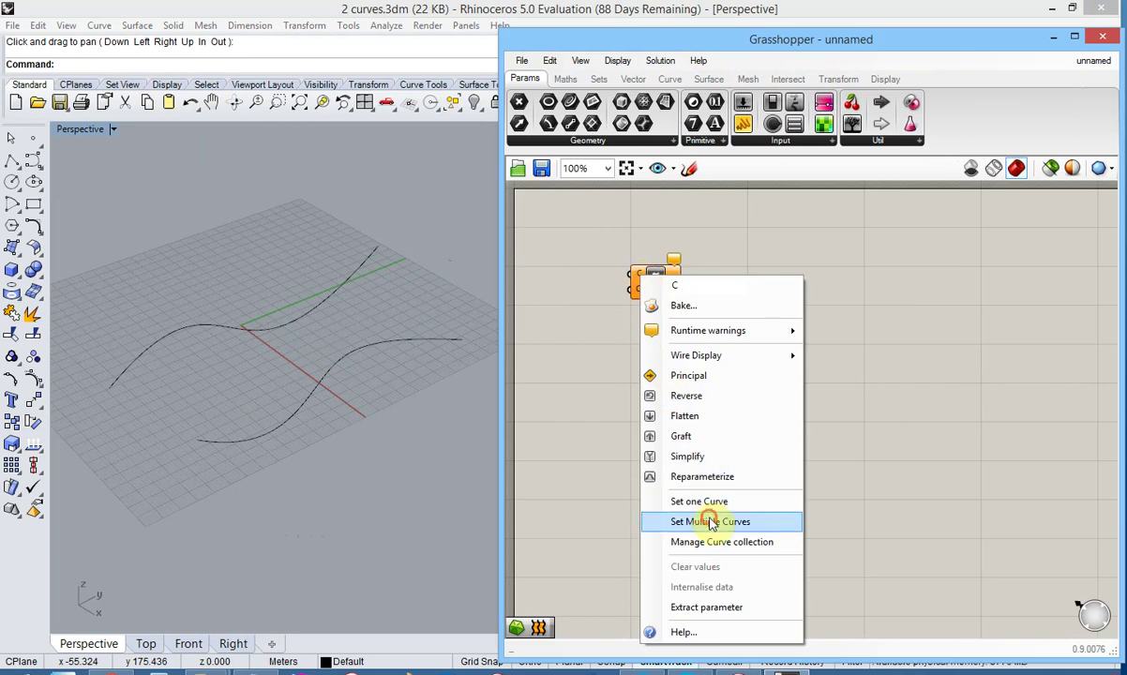
click(652, 522)
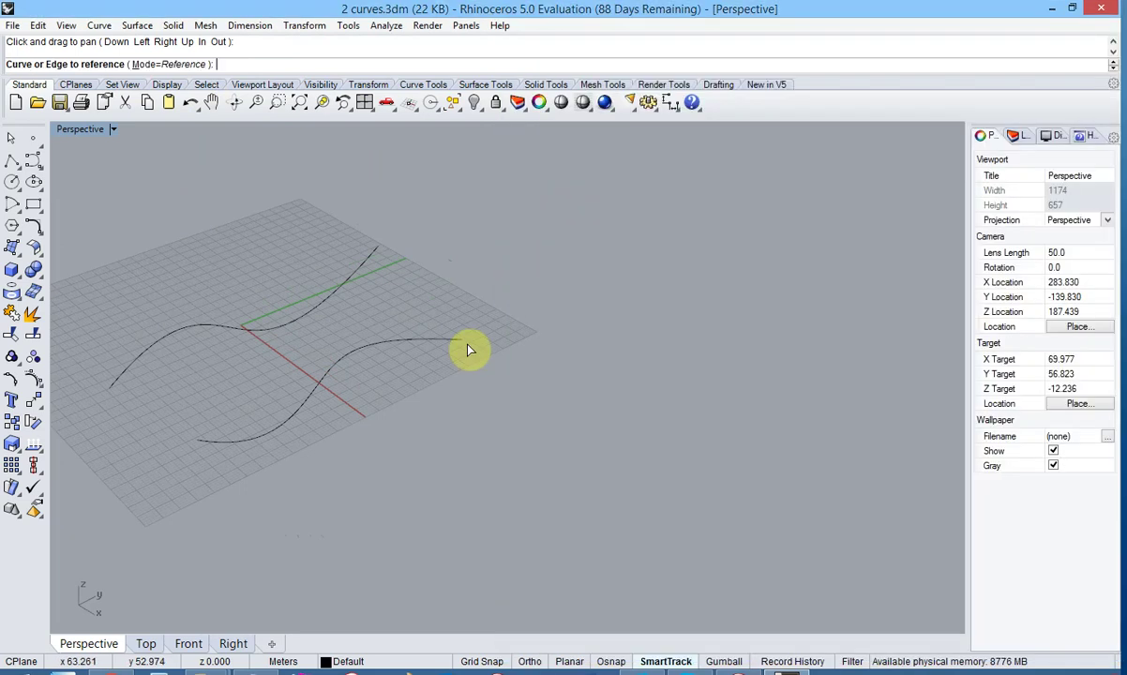
click(408, 345)
click(343, 286)
key(Return)
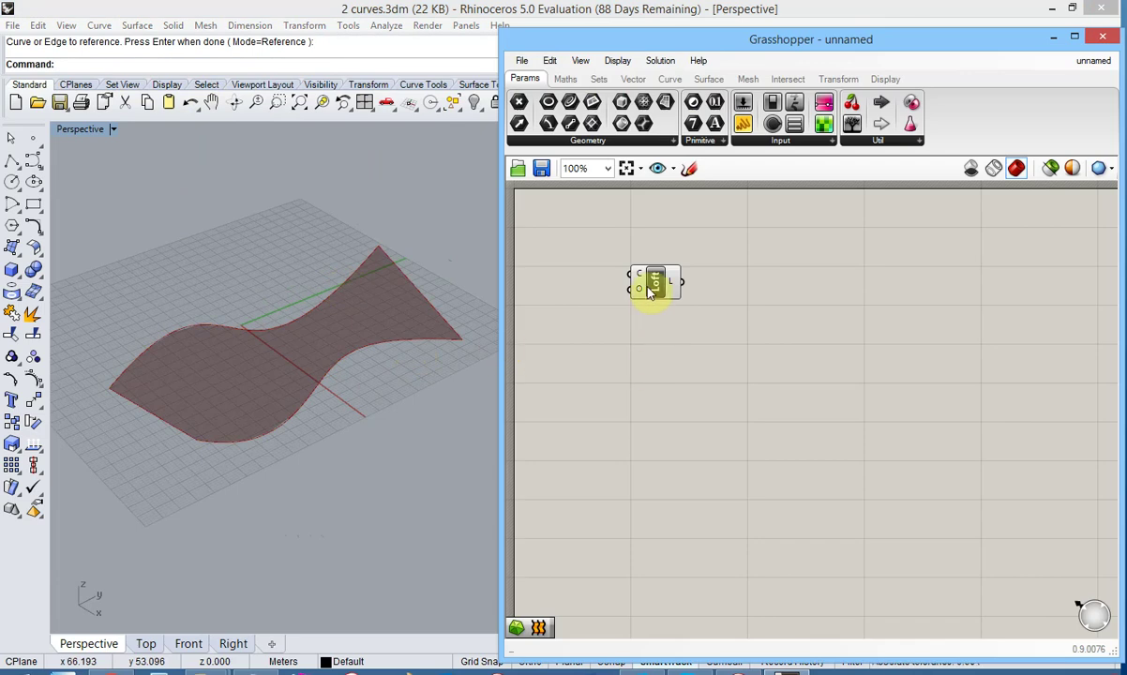
Add a Mesh Surface component beside the Loft and connect the Loft output to its S input
mouse_move(675, 289)
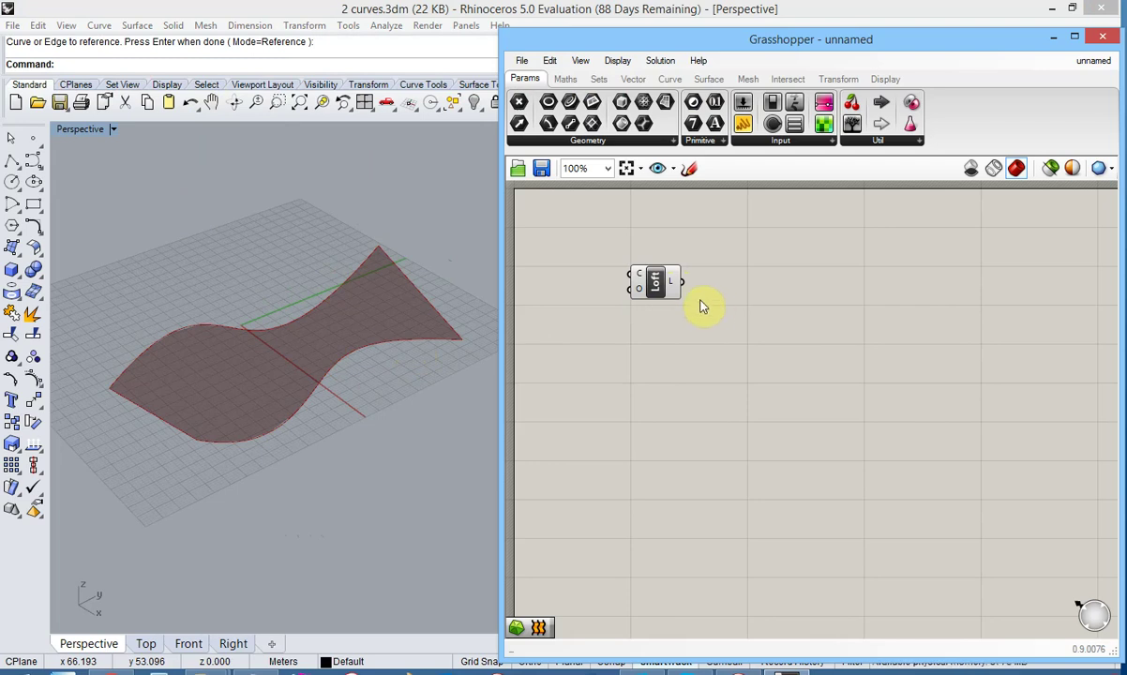
click(748, 78)
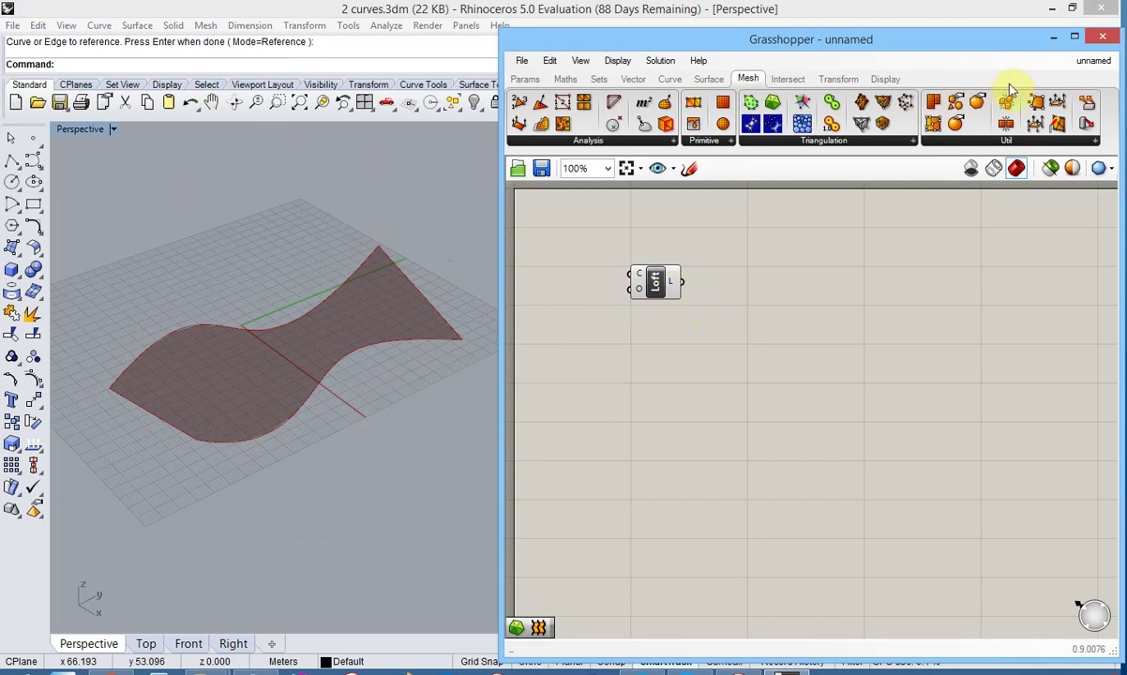
click(1095, 140)
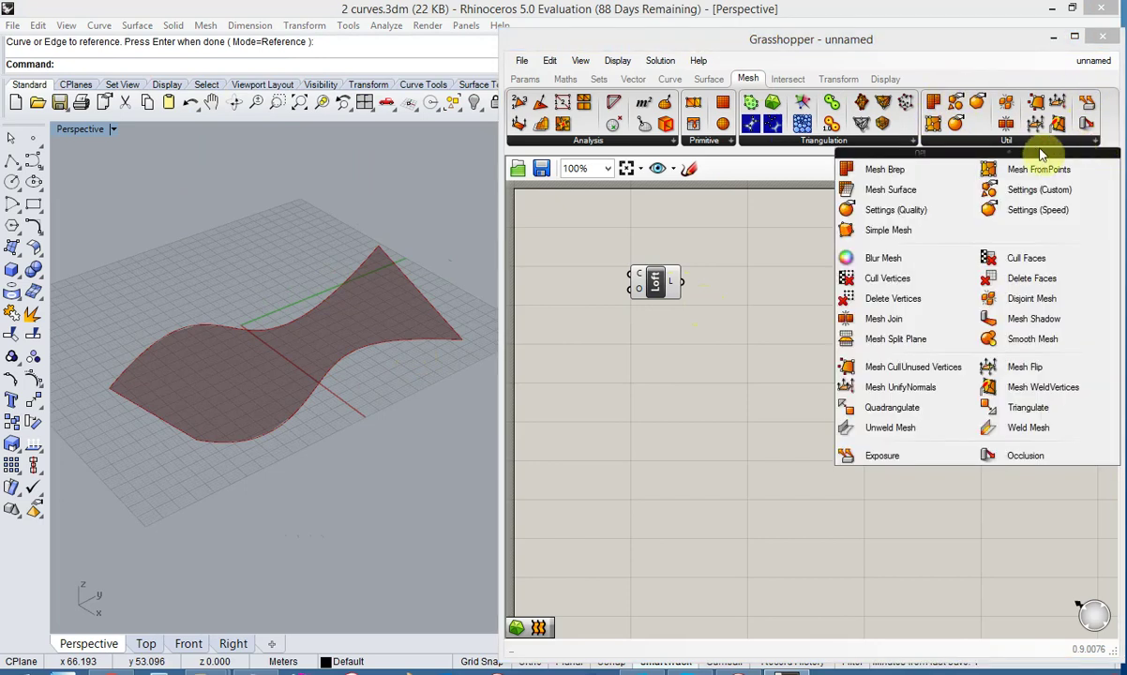
drag(893, 190, 738, 286)
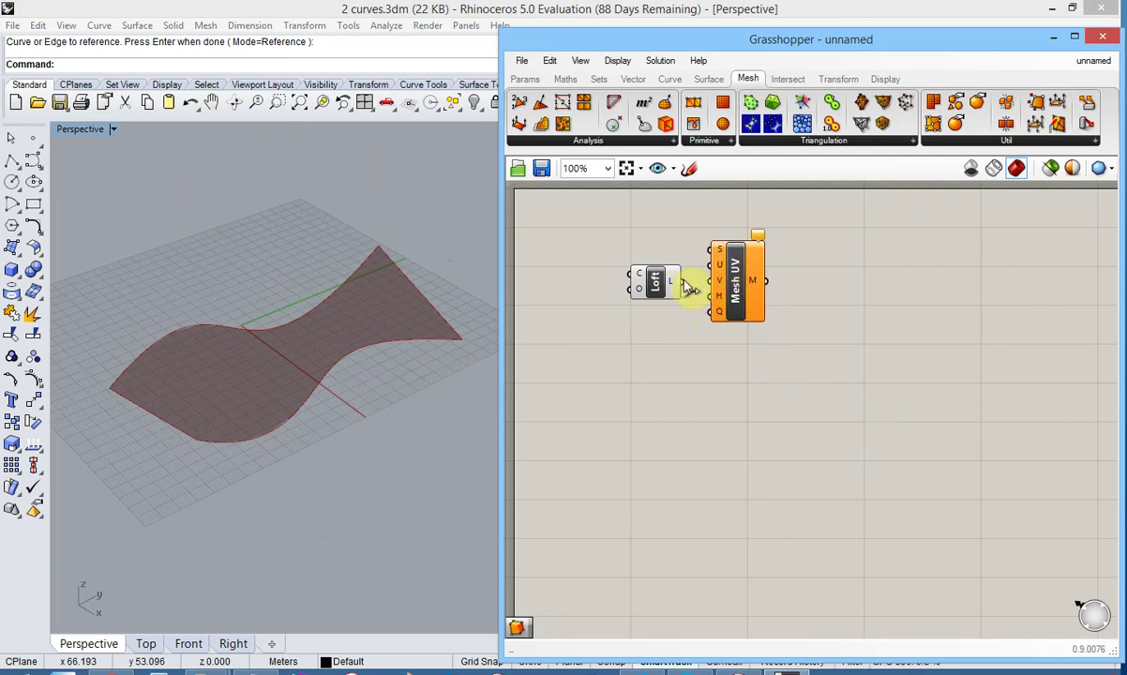
mouse_move(683, 282)
mouse_down()
mouse_move(720, 250)
mouse_move(776, 290)
mouse_up()
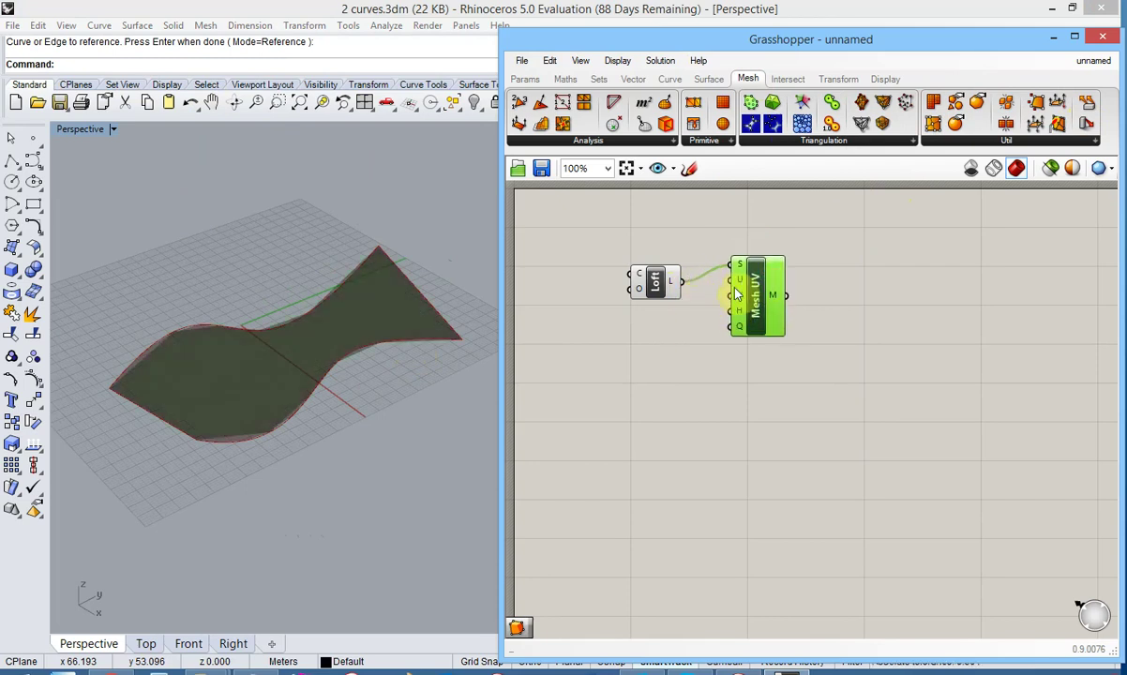
Add a Number Slider below the Loft and connect it to the U input of the Mesh UV component
mouse_move(741, 283)
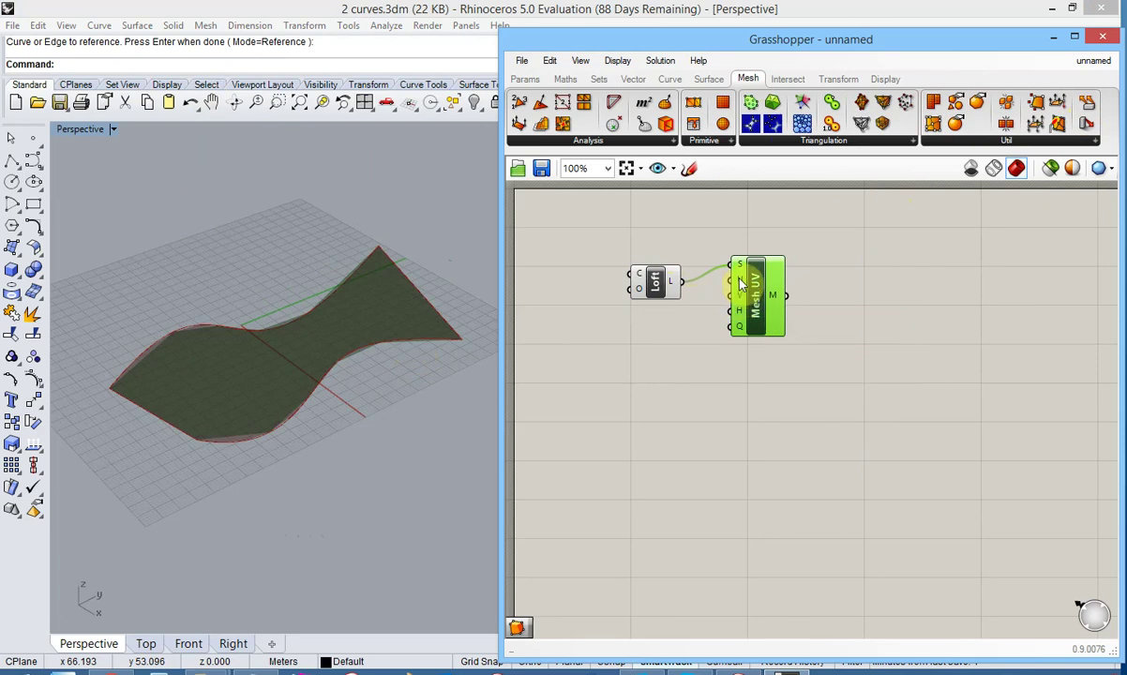
click(524, 83)
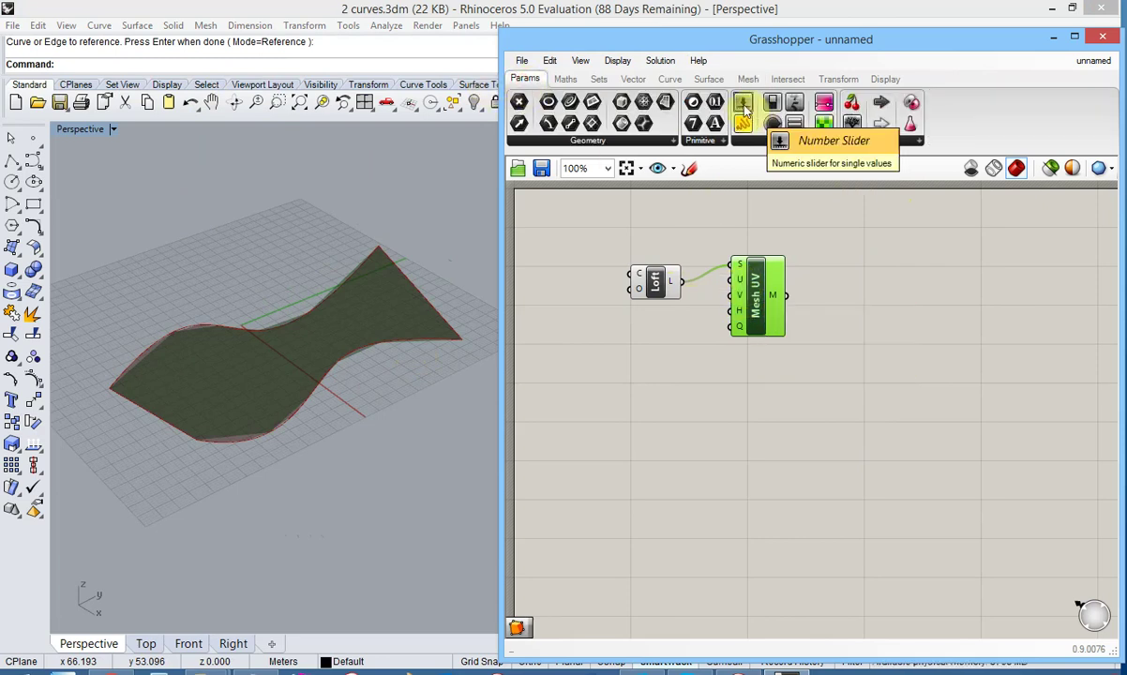
drag(746, 111, 737, 281)
drag(712, 343, 662, 344)
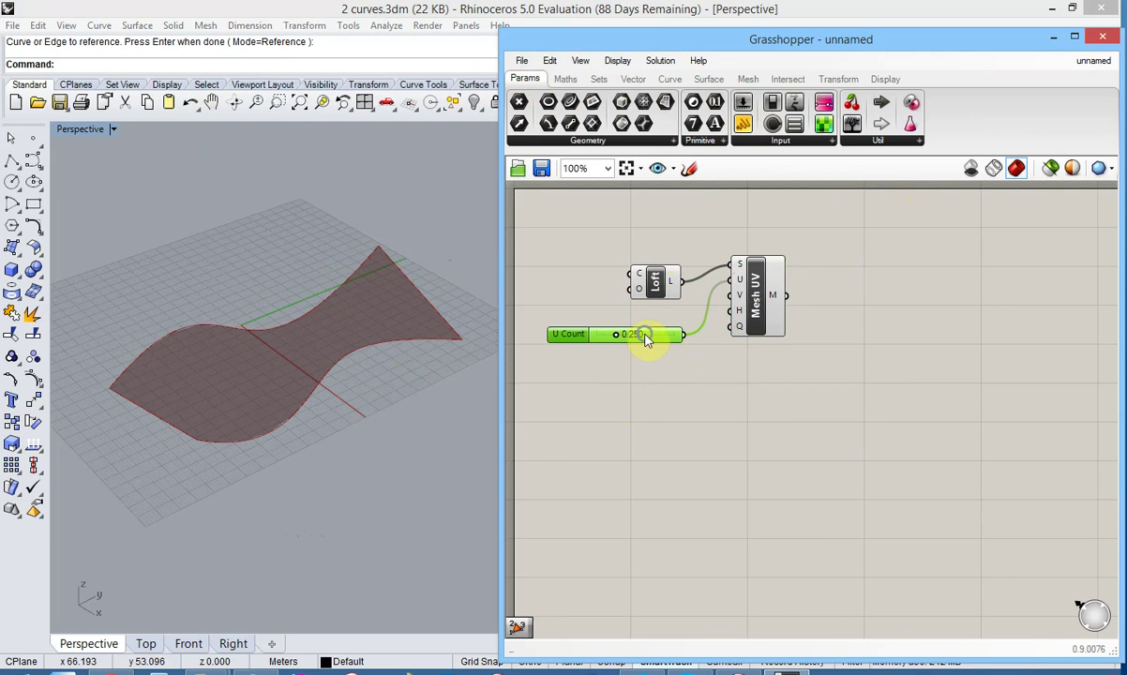
Set the U Count slider's accuracy to 1 digit and its maximum to 50
right_click(647, 335)
click(724, 416)
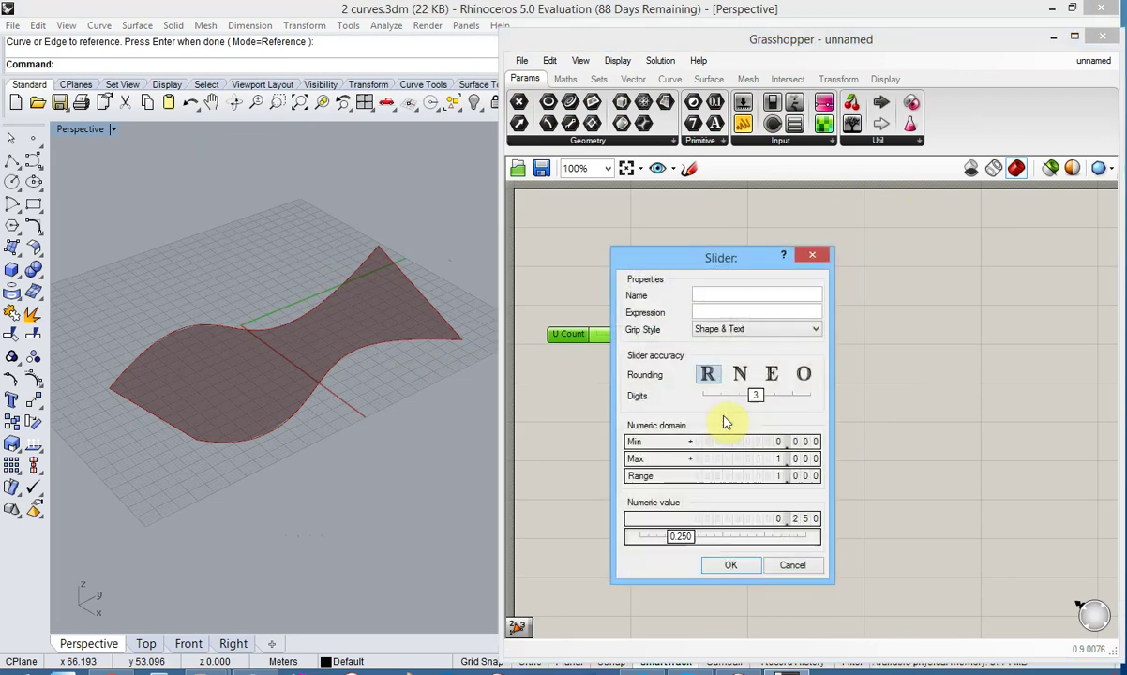
click(756, 396)
double_click(756, 396)
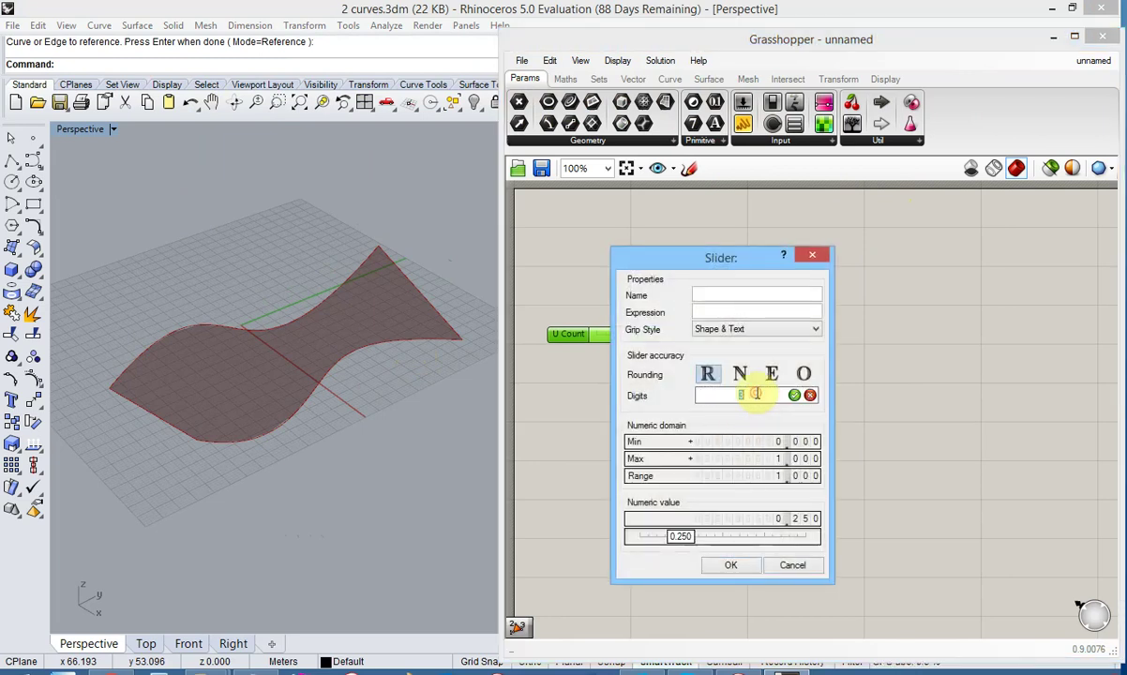
text(1)
click(794, 395)
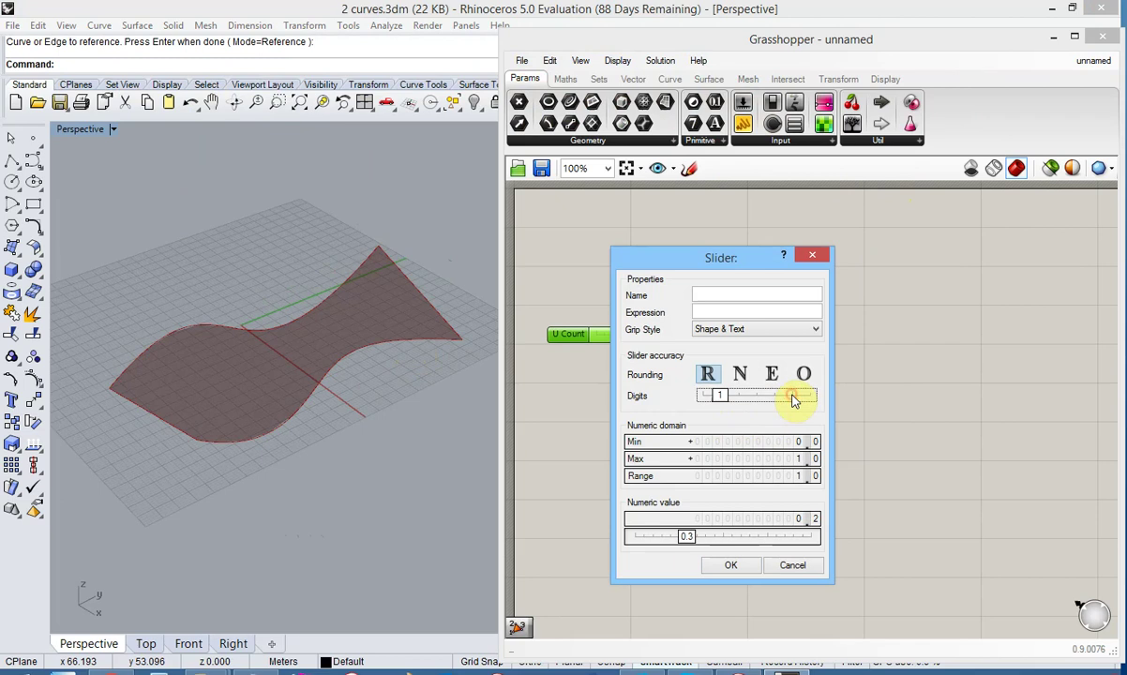
click(794, 463)
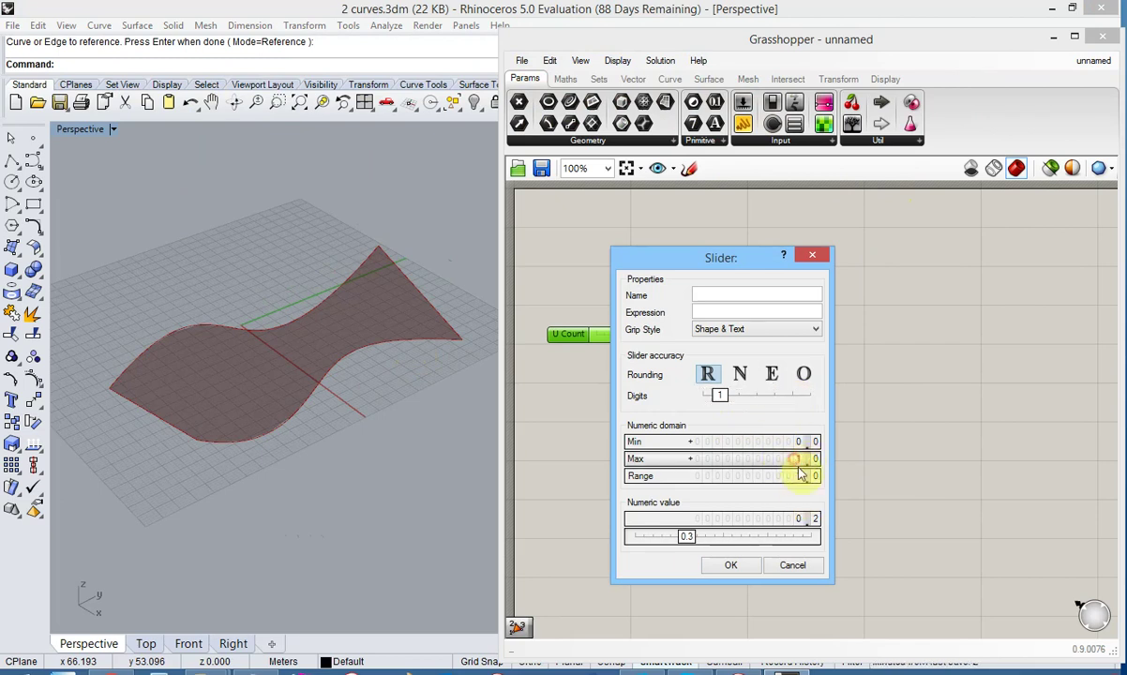
double_click(800, 464)
text(50)
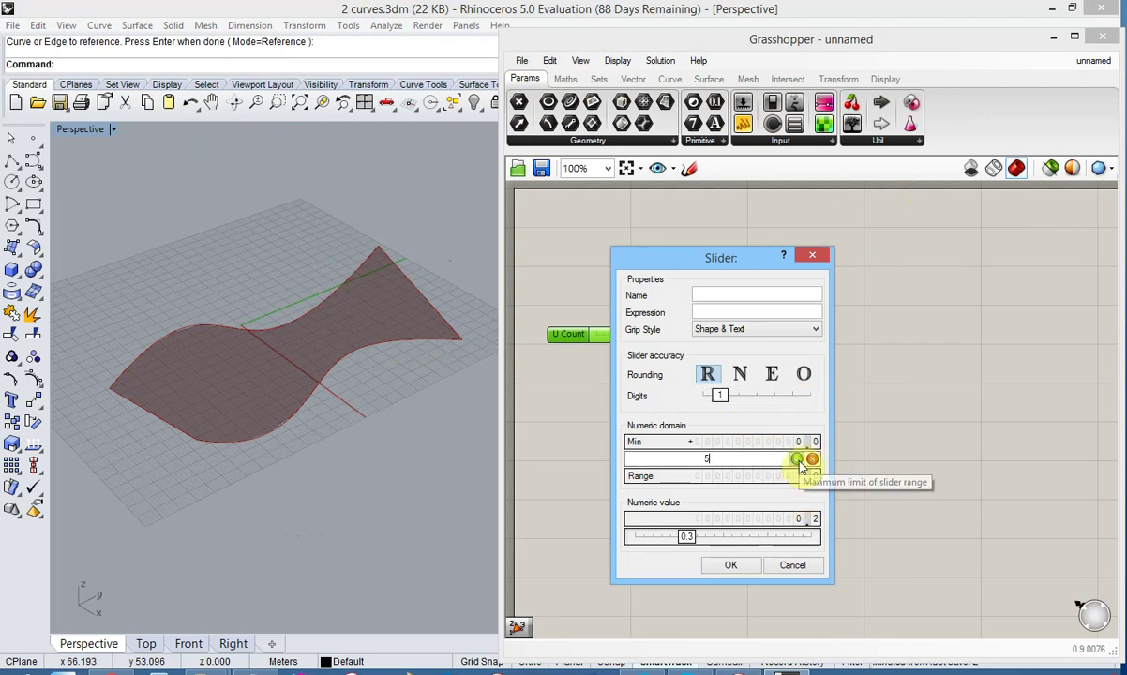
click(797, 459)
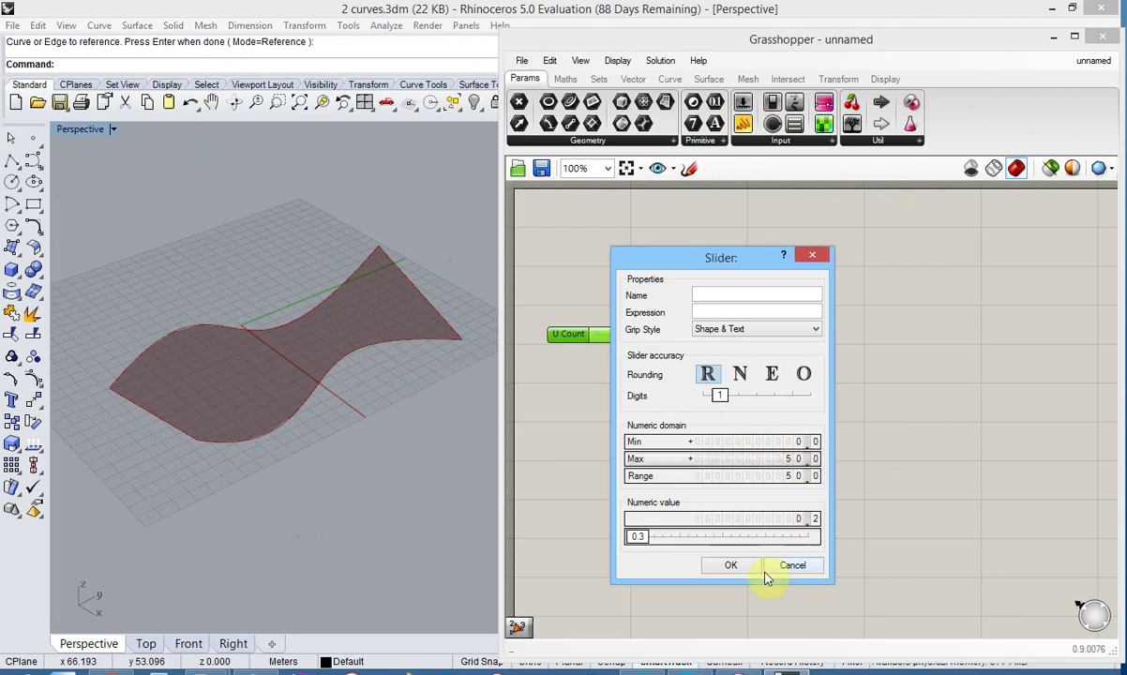
click(731, 567)
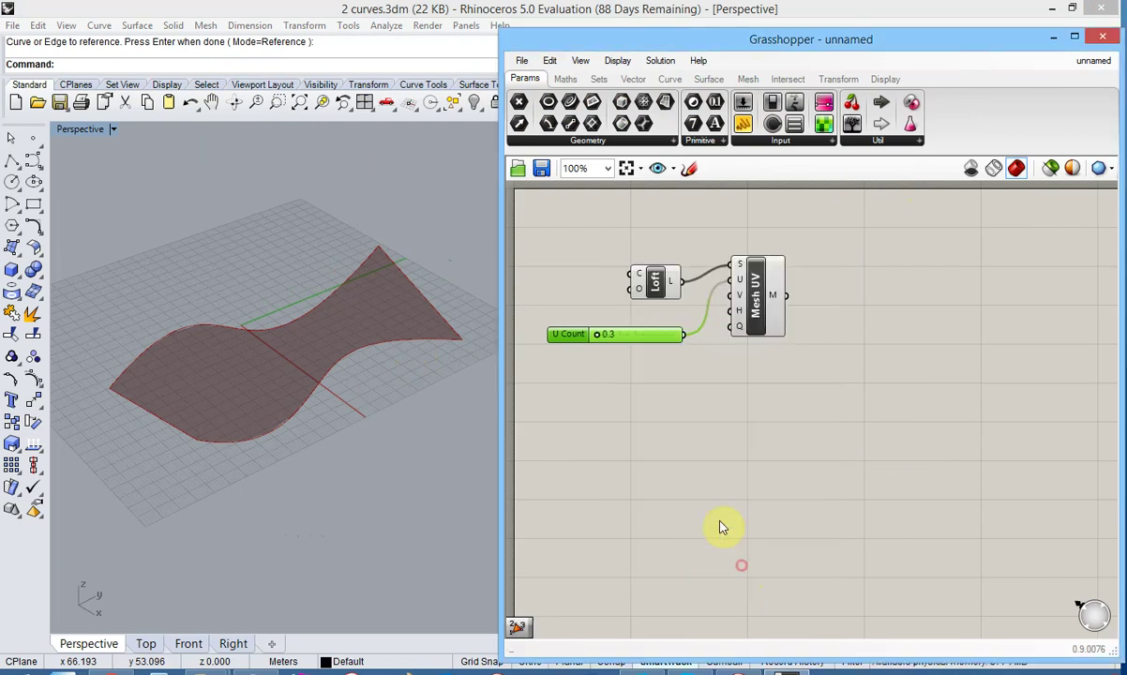
Set the U Count slider to 10 and reduce its accuracy to 0 digits
drag(595, 339, 616, 338)
right_click(616, 338)
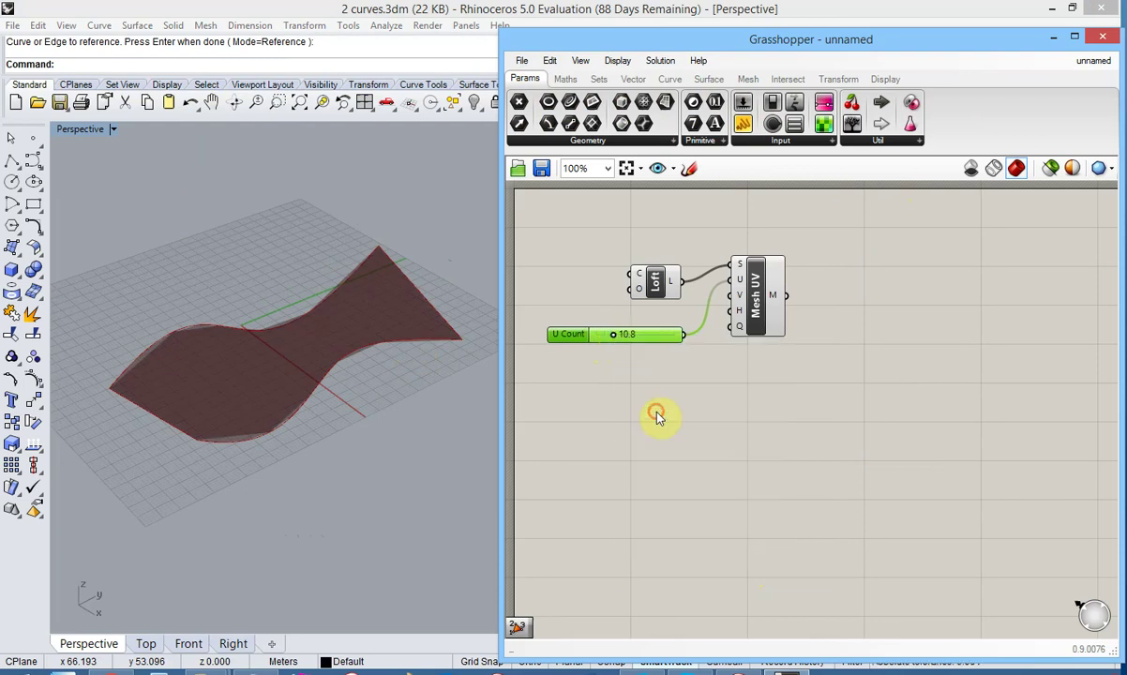
click(643, 409)
drag(659, 394, 641, 395)
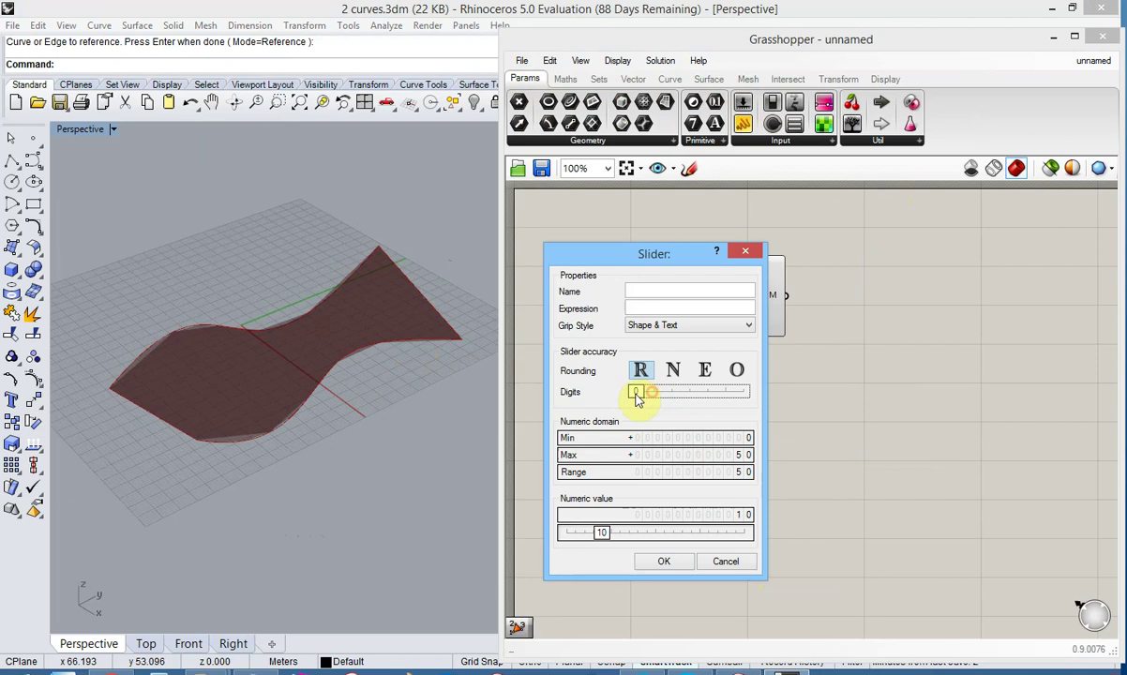
click(663, 561)
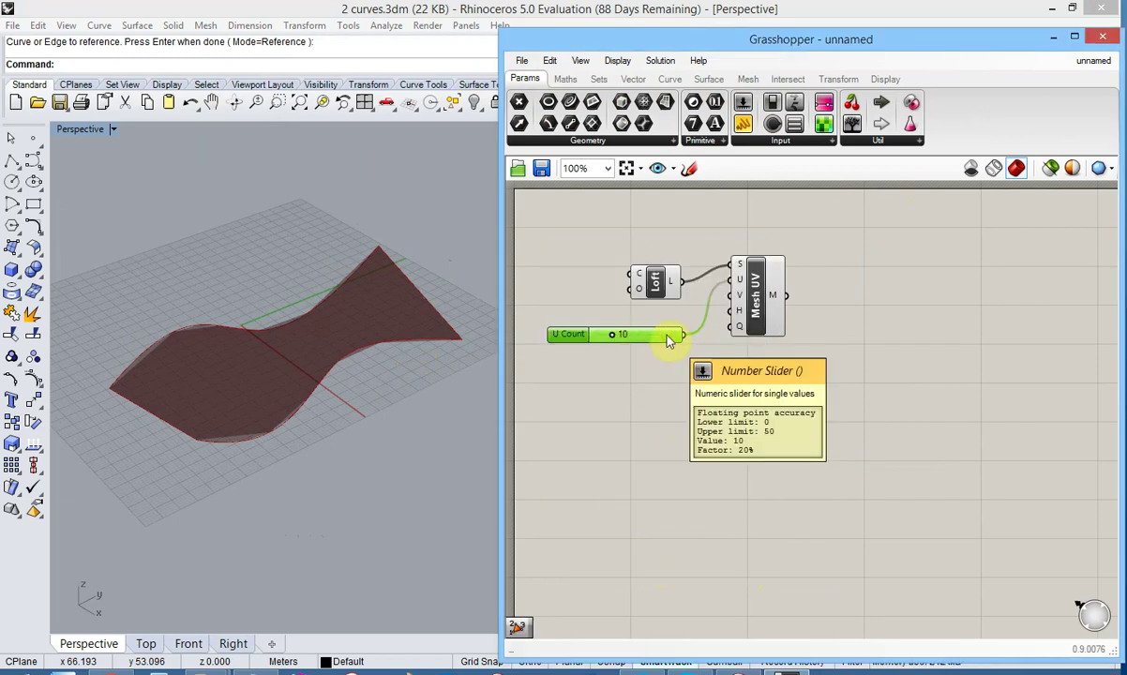
Duplicate the U Count slider below the original, connect the copy to the Mesh UV V input, and name it V Count
alt+drag(668, 339, 737, 297)
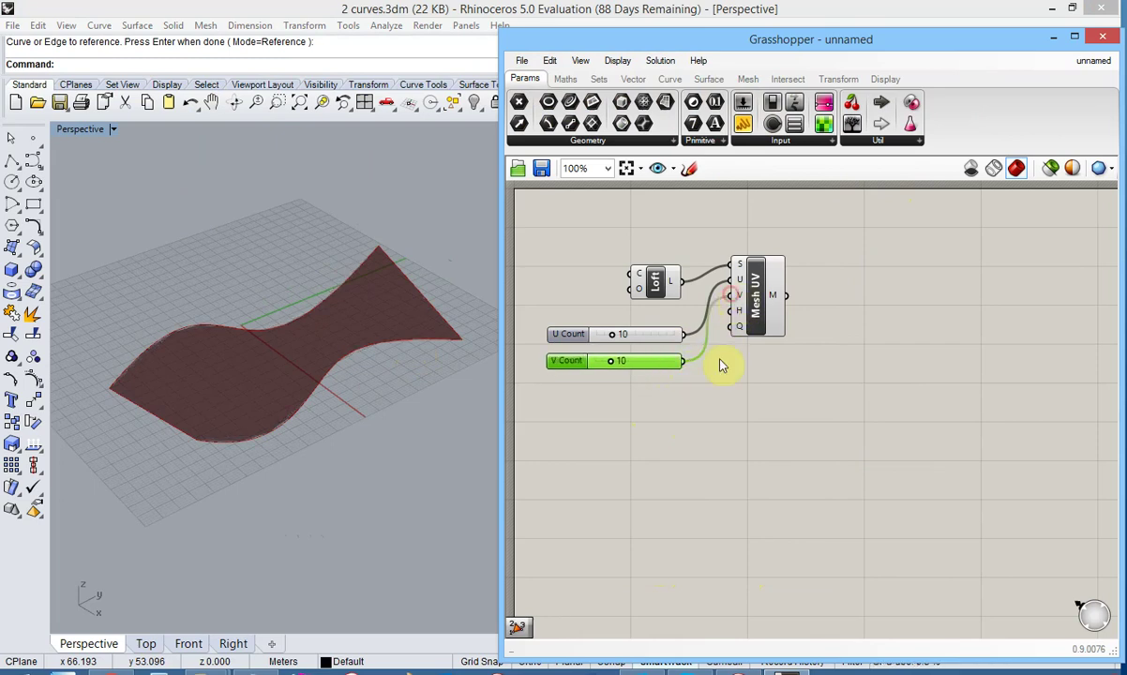
double_click(563, 361)
text(V Count)
key(Return)
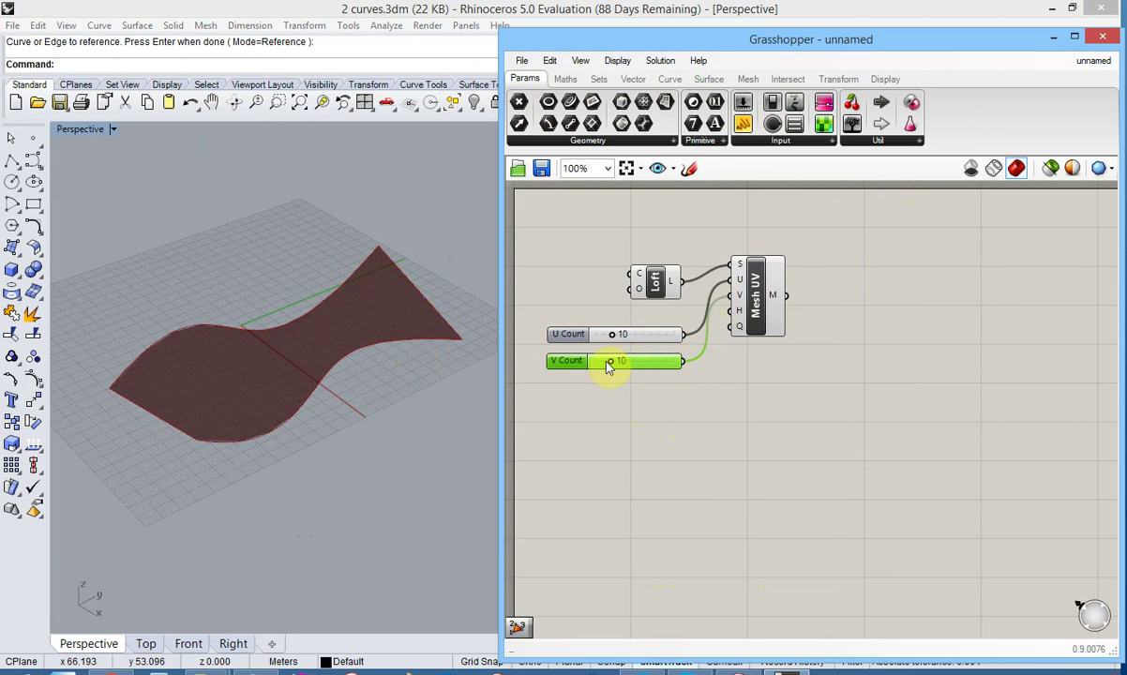
Set the V Count slider to 17
drag(611, 365, 621, 362)
click(770, 456)
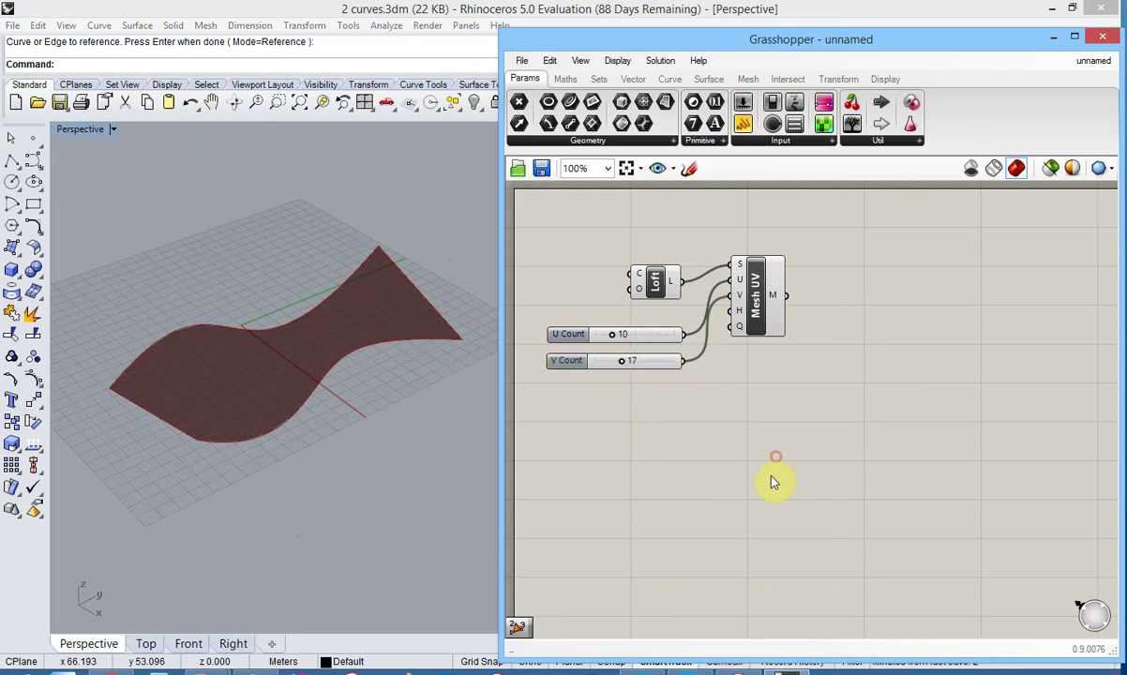
drag(772, 321, 780, 316)
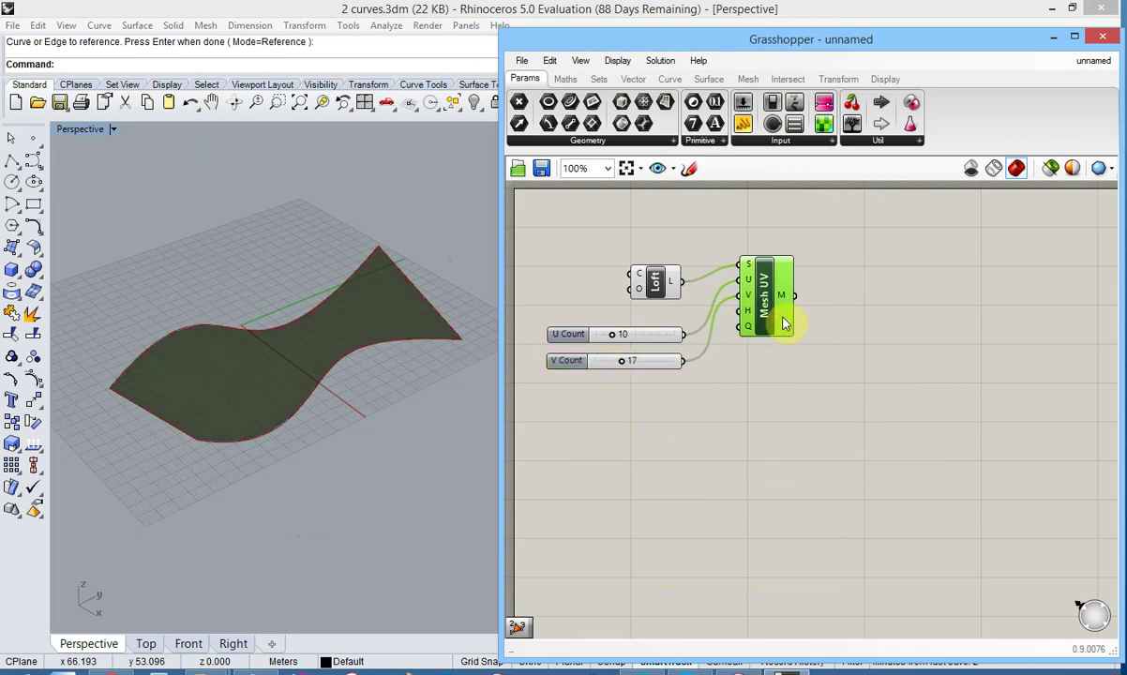
click(794, 439)
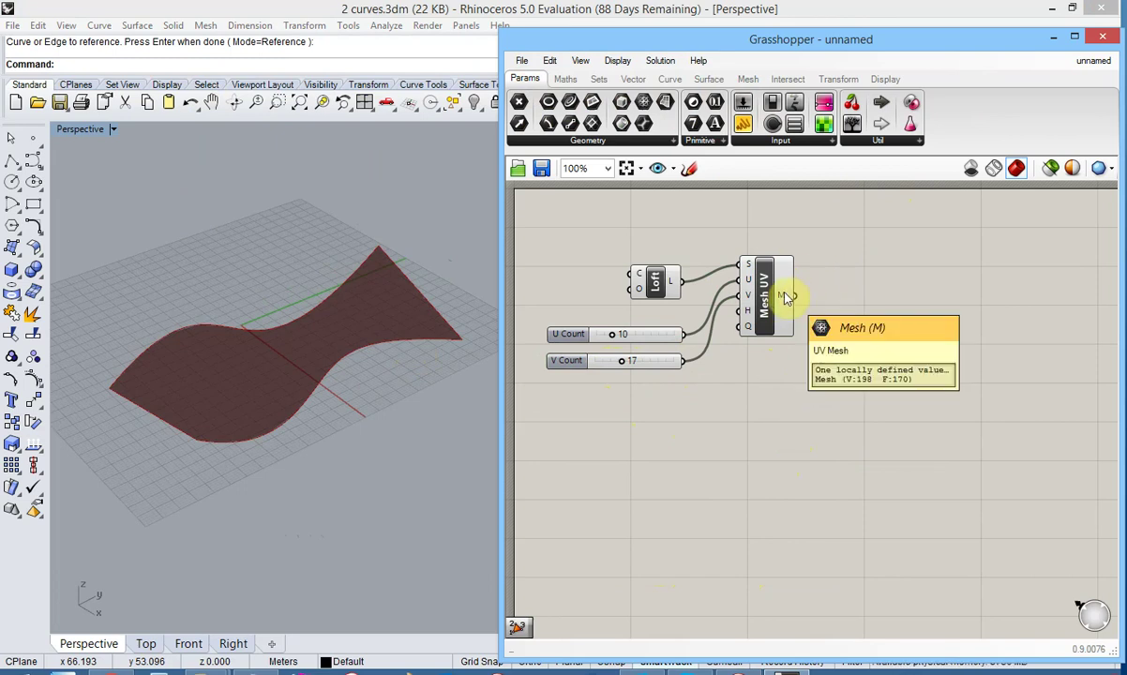
Try baking the Mesh UV output with the Default layer attributes, and undo the bake
mouse_move(786, 297)
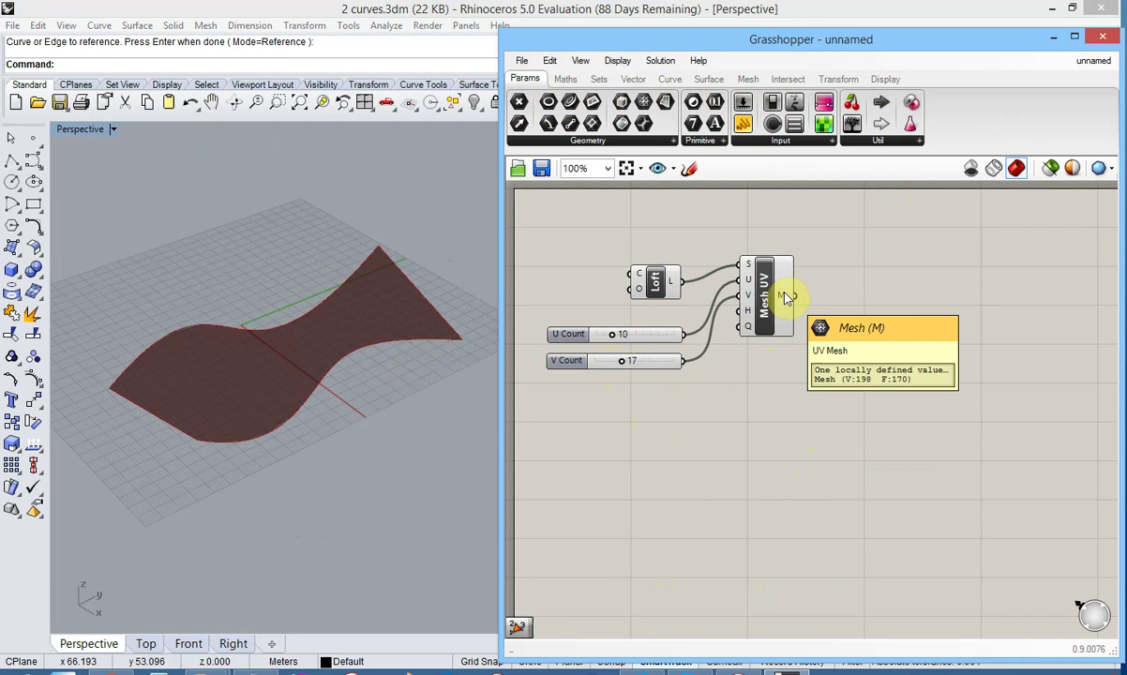
right_click(786, 297)
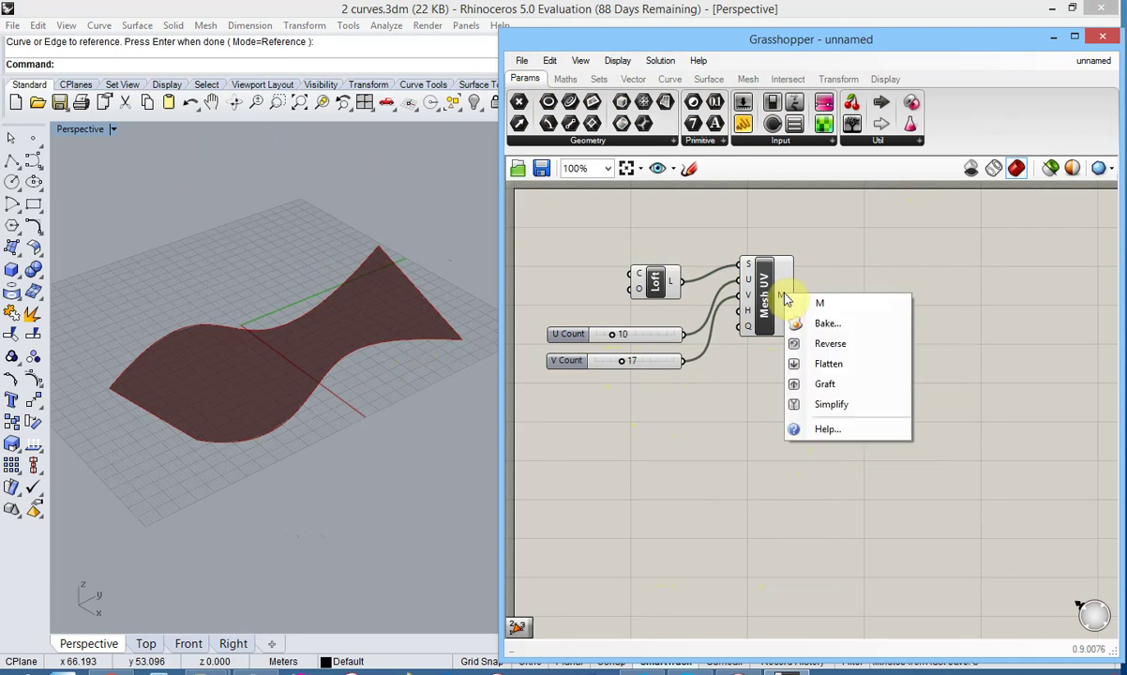
click(800, 320)
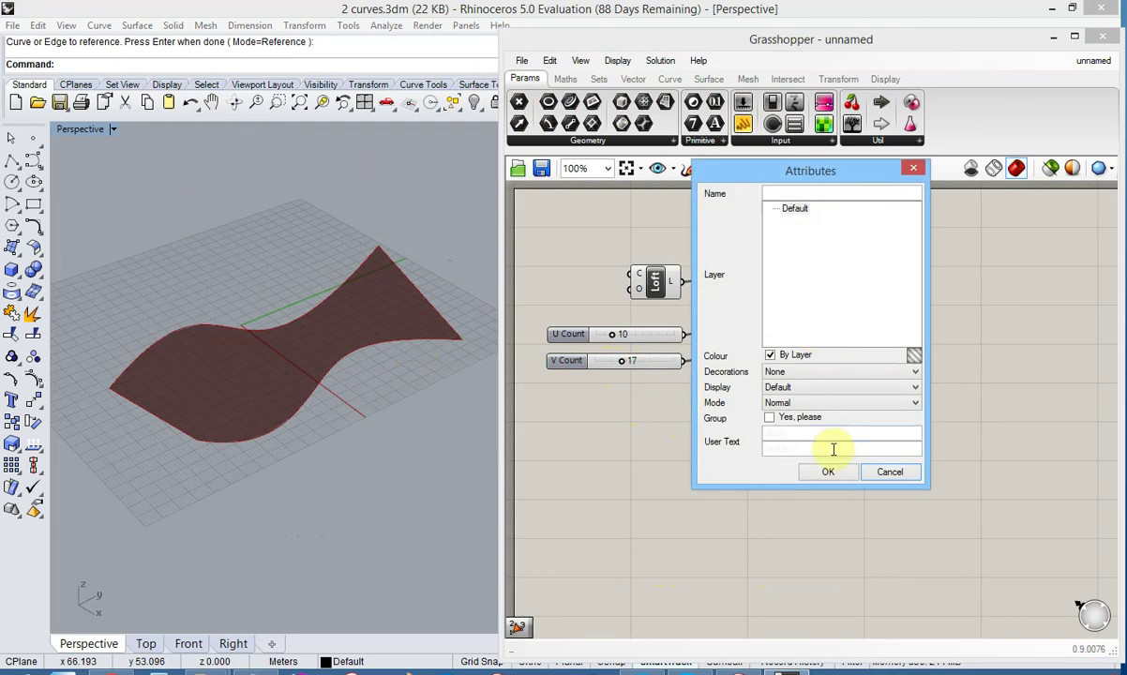
click(828, 471)
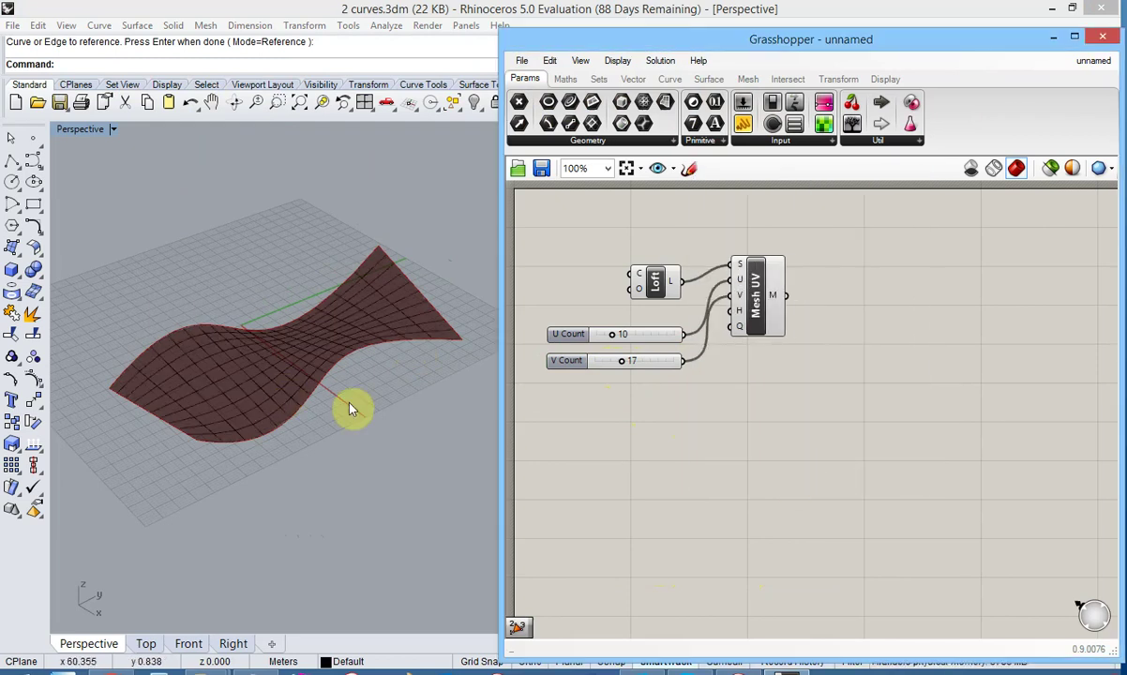
key(ctrl+z)
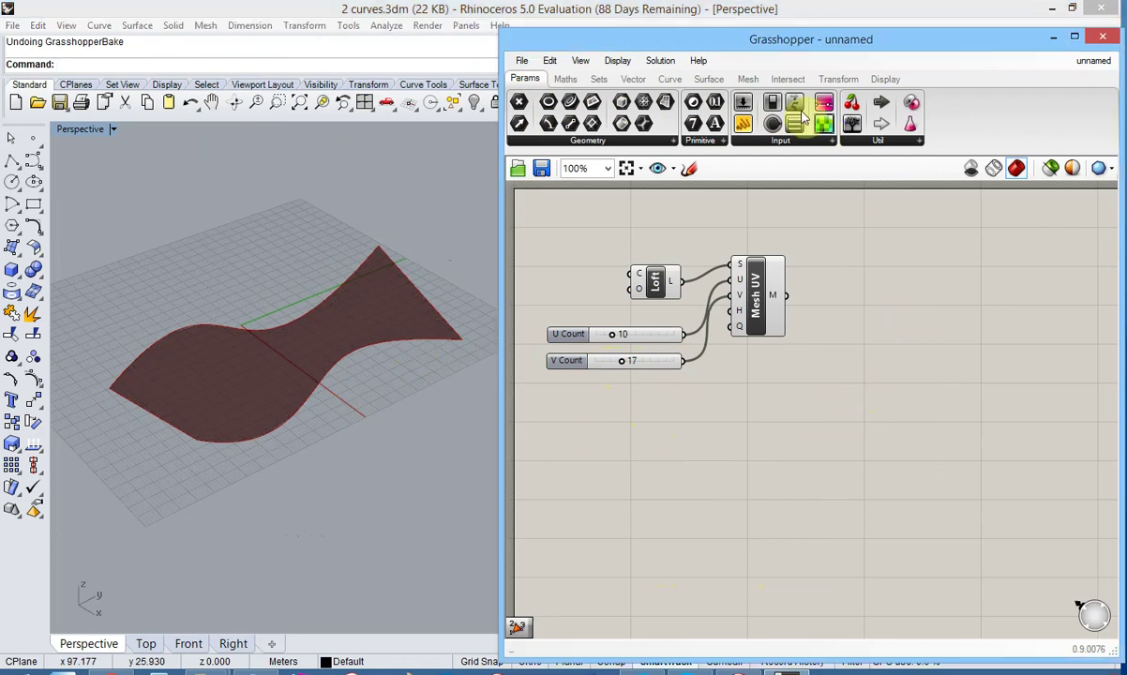
Add a Triangulate component after Mesh UV and feed the Mesh UV output into its M input
click(748, 79)
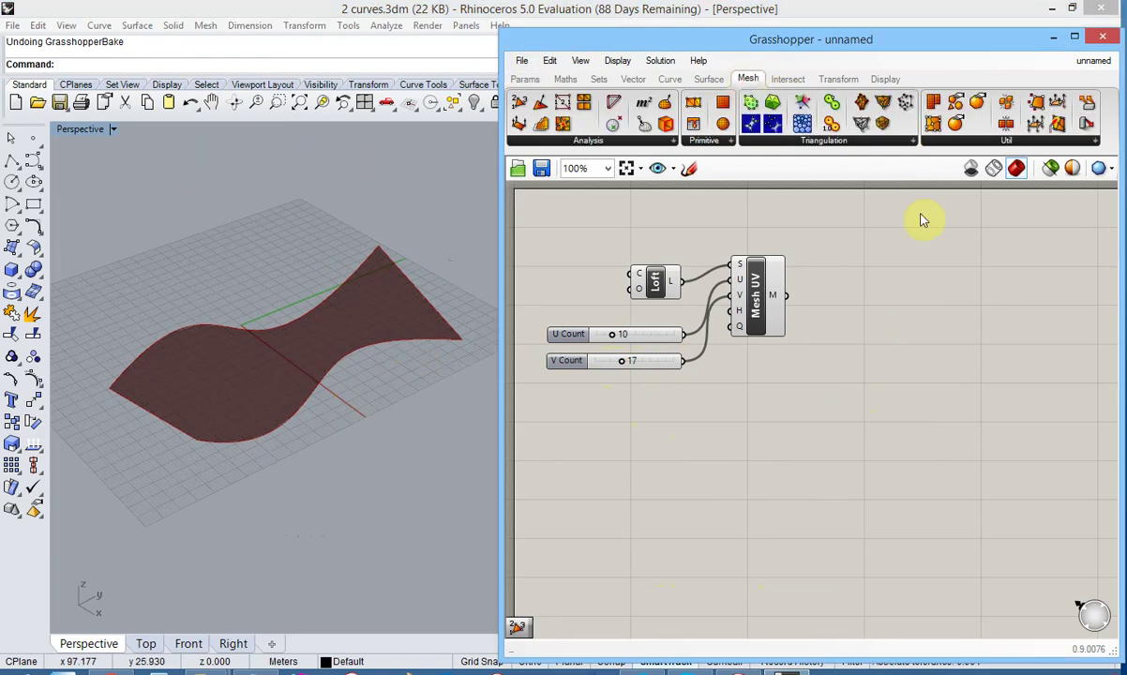
click(1095, 140)
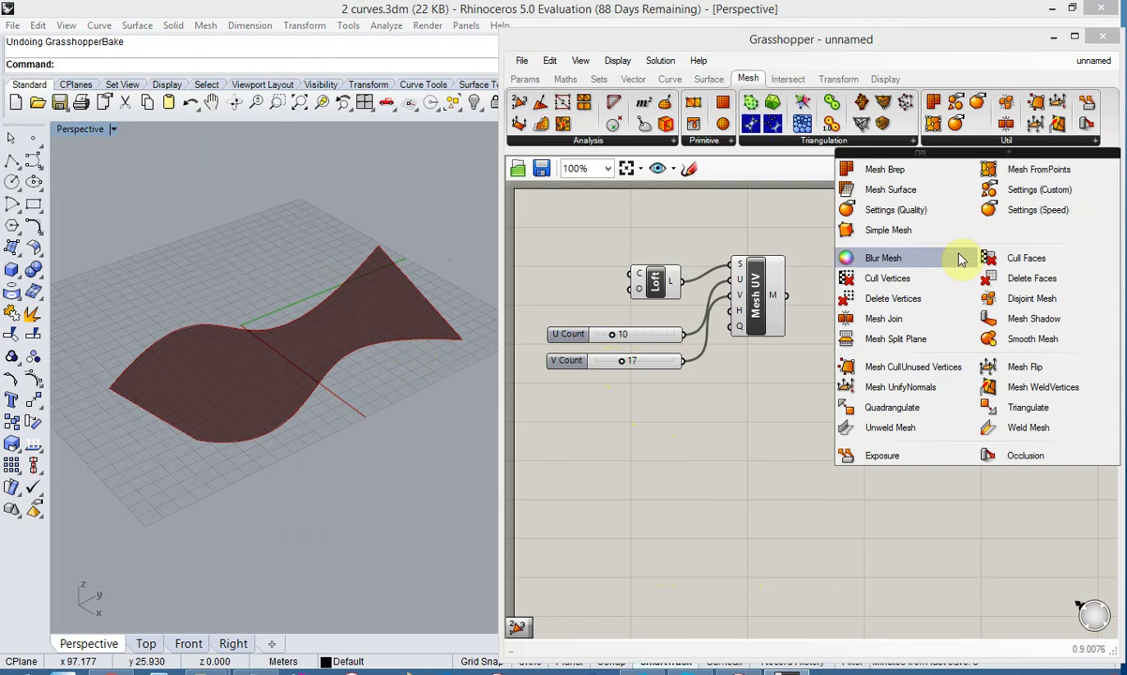
drag(985, 408, 827, 297)
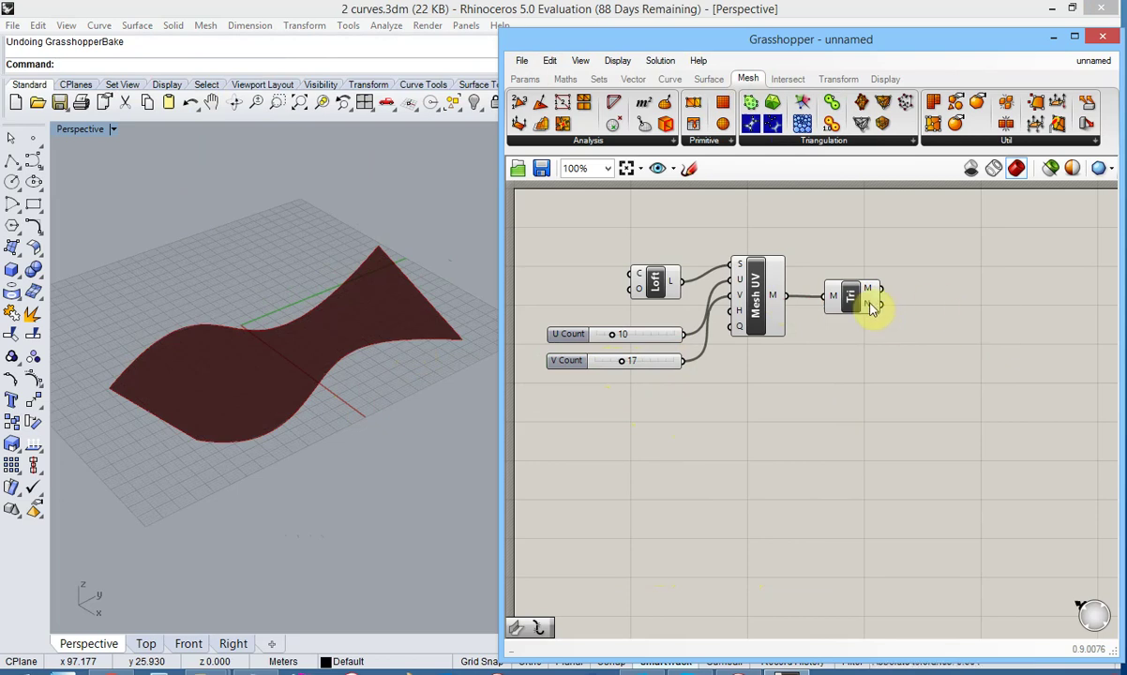
drag(873, 302, 869, 302)
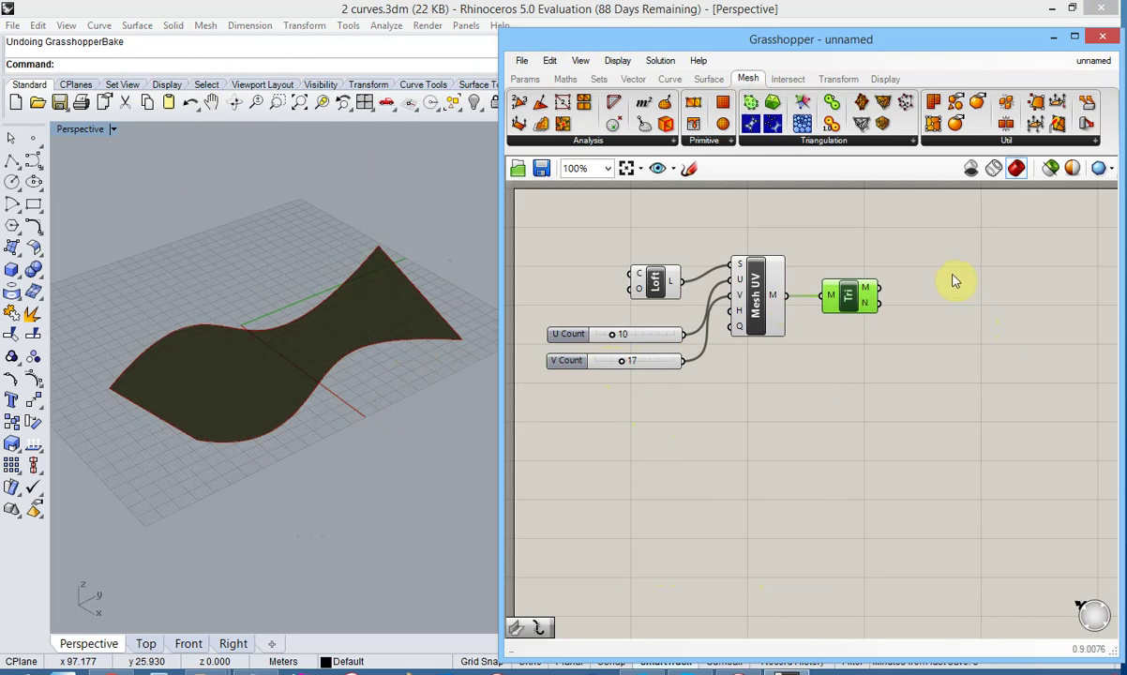
Add an Unweld Mesh component after Triangulate and feed the triangulated mesh output into its M input
click(1098, 141)
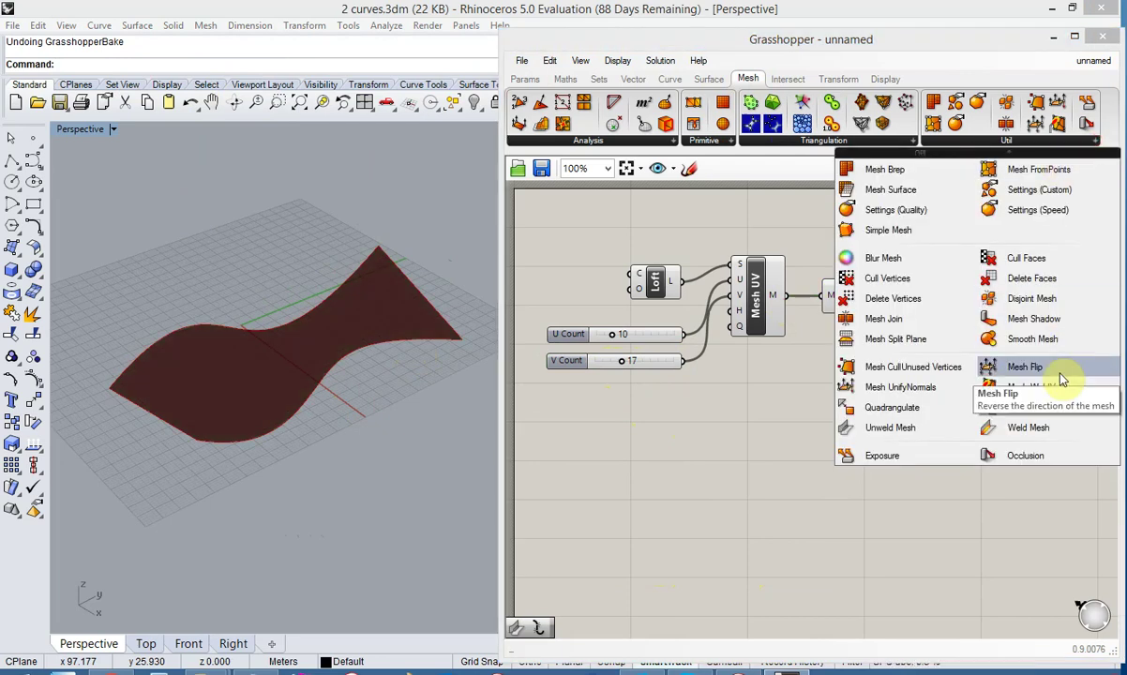
drag(919, 411, 912, 291)
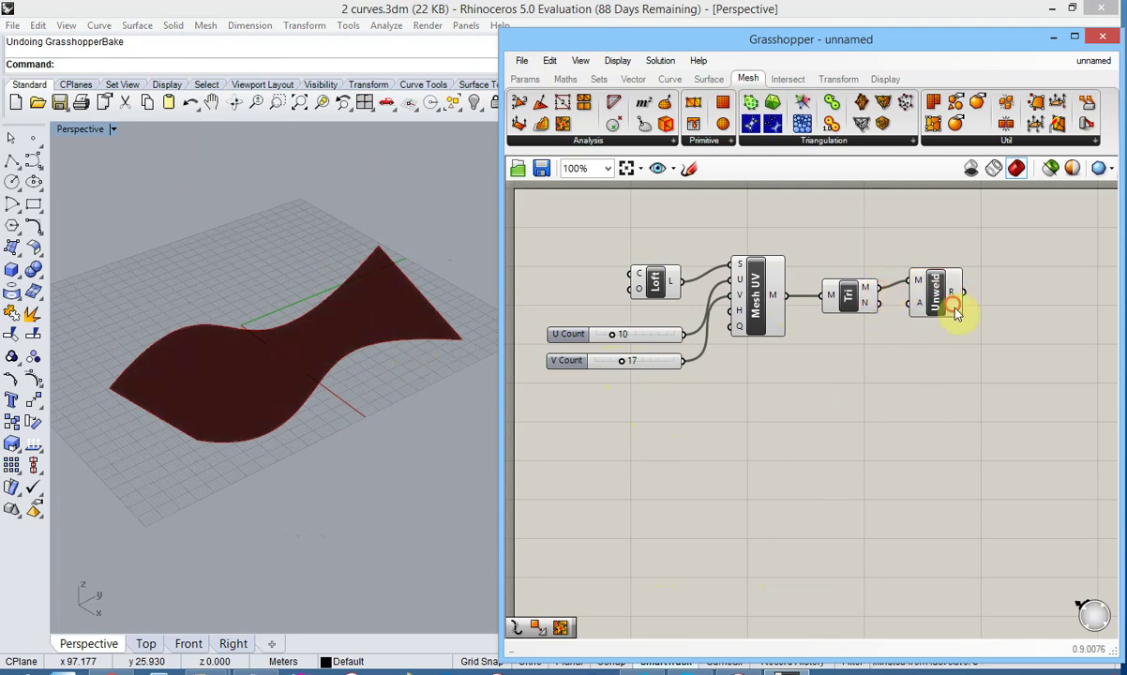
right_click(924, 313)
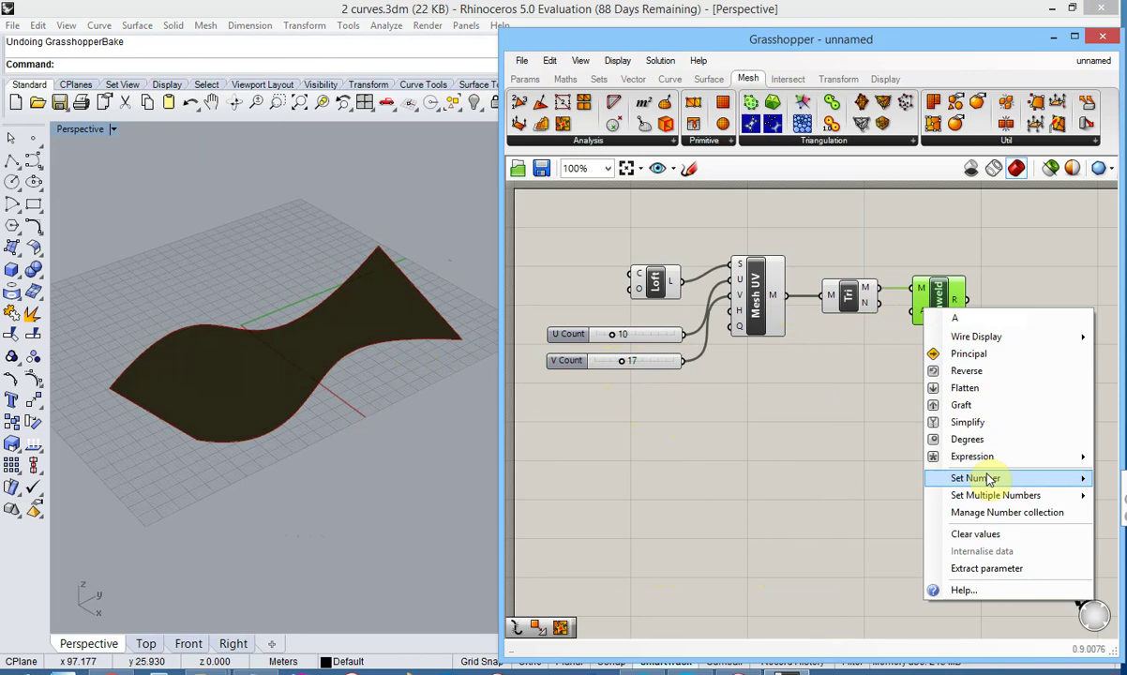
click(891, 456)
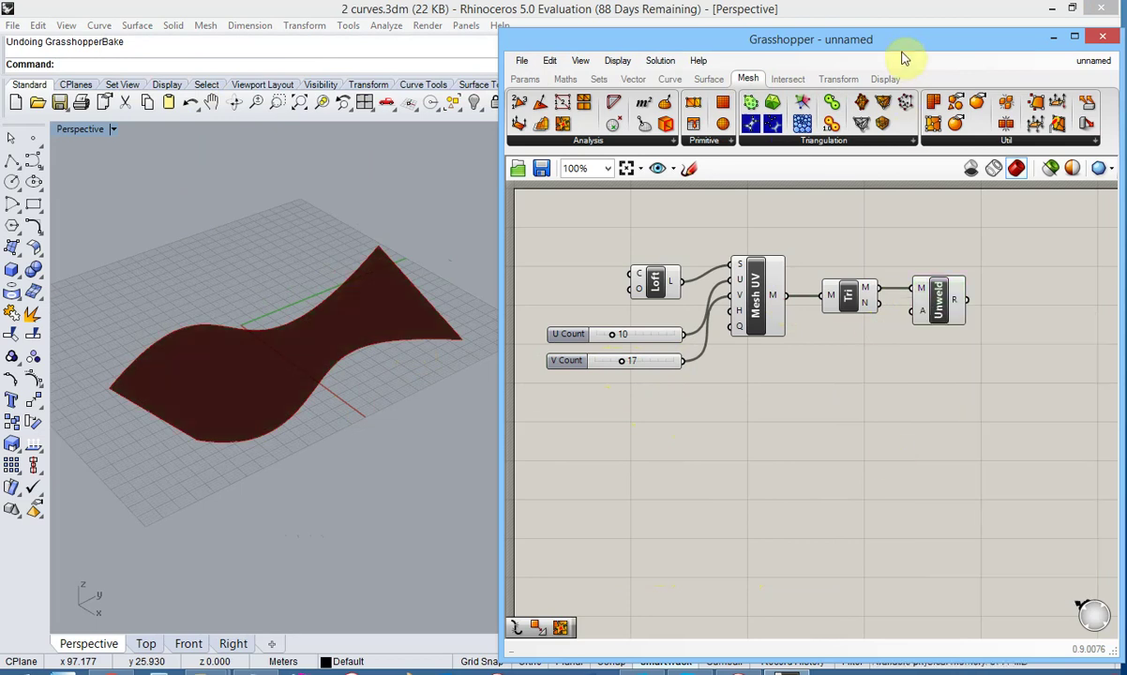
Set the Unweld component's A input to 0, resizing the Grasshopper window for room and narrowing it again
drag(900, 42, 854, 32)
drag(456, 348, 265, 333)
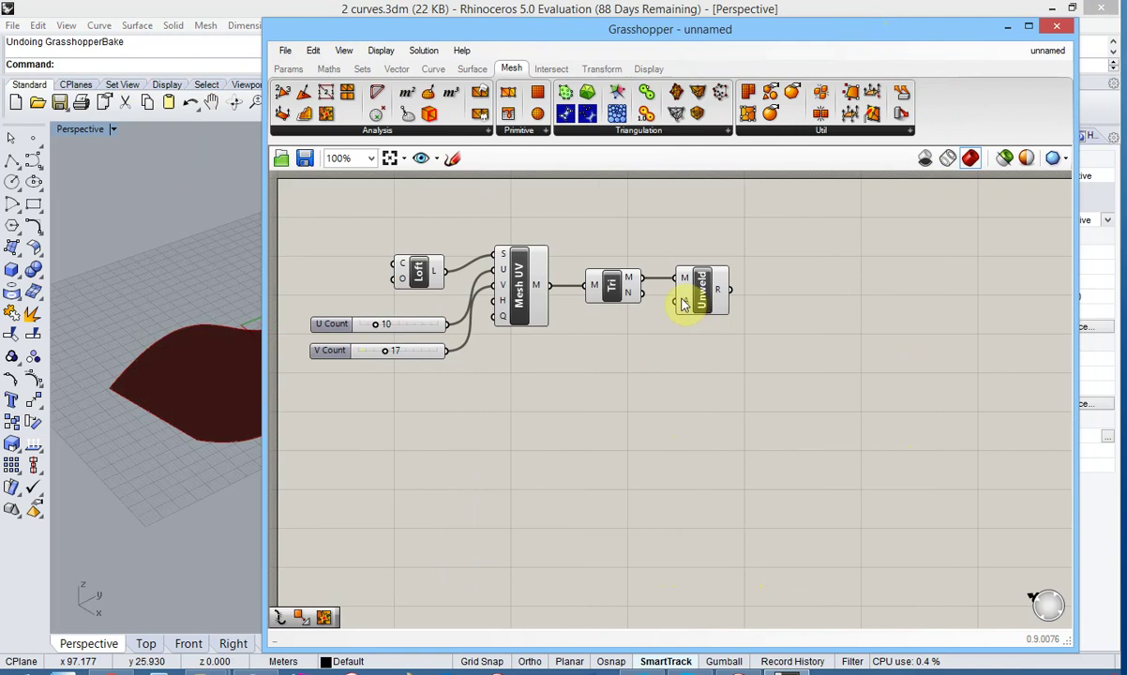
right_click(692, 303)
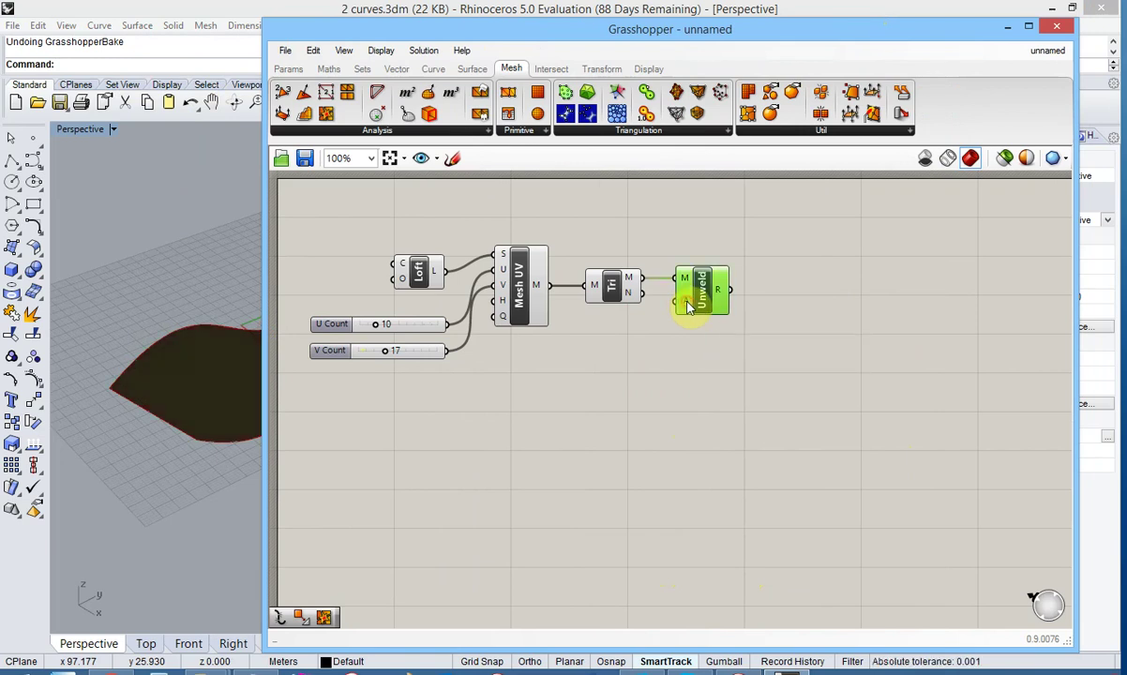
mouse_move(840, 473)
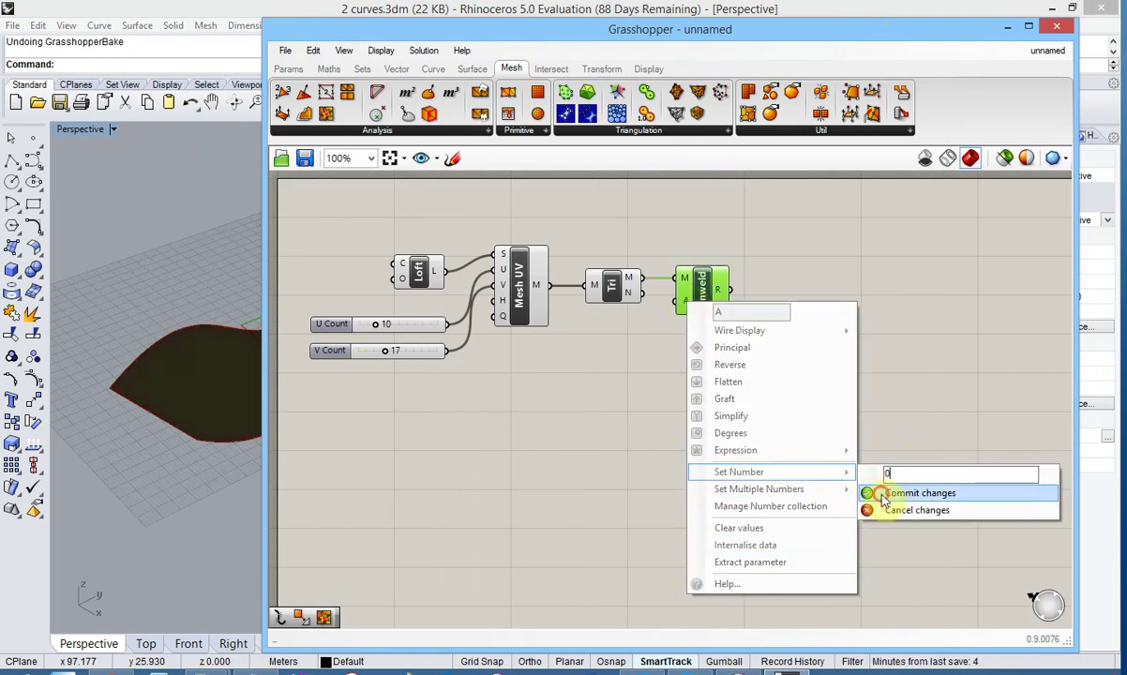
click(873, 495)
drag(263, 428, 491, 448)
click(749, 466)
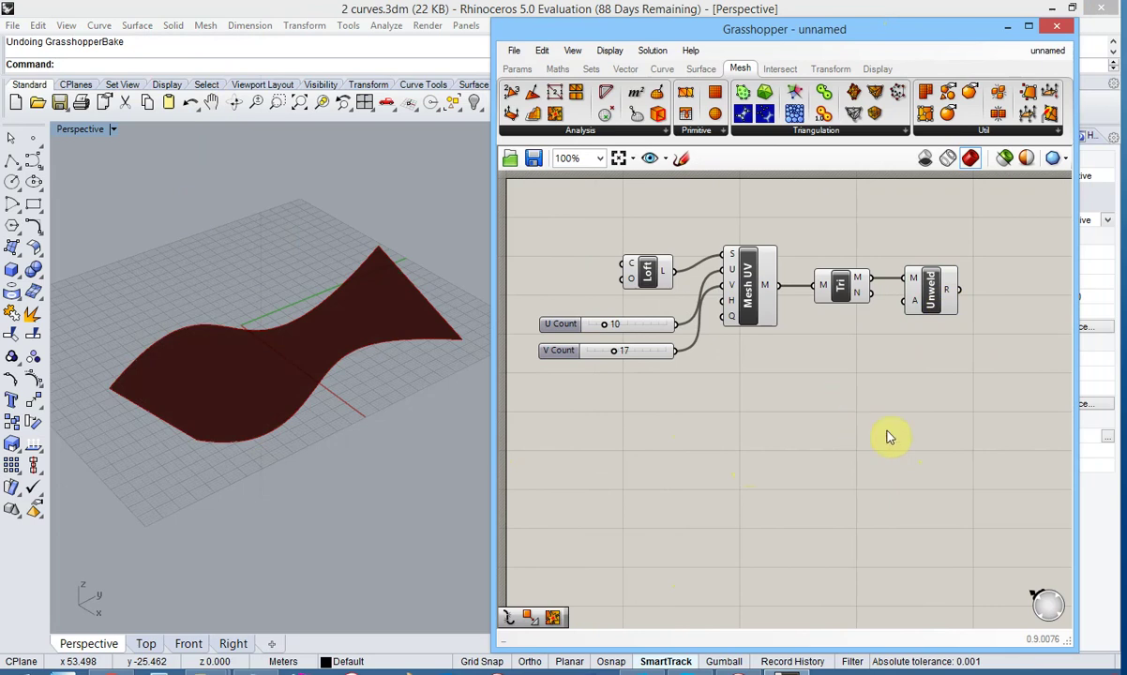
drag(493, 448, 466, 449)
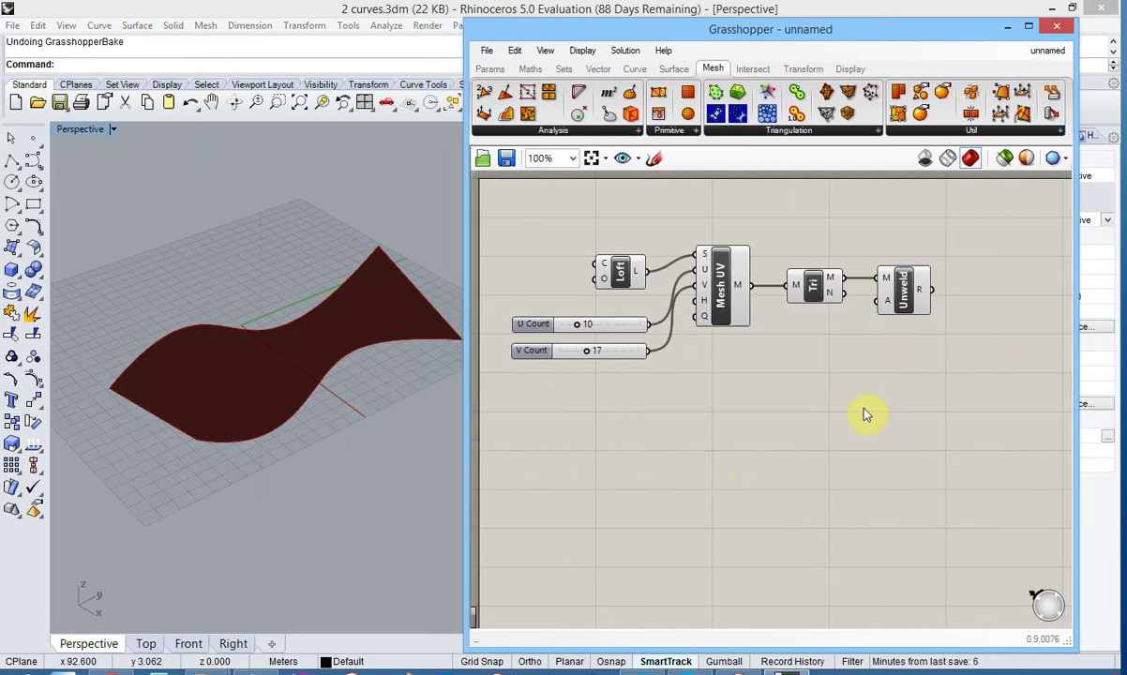
Add a Mesh Explode component after Unweld and feed the Unweld R output into its M input
double_click(865, 414)
text(ex)
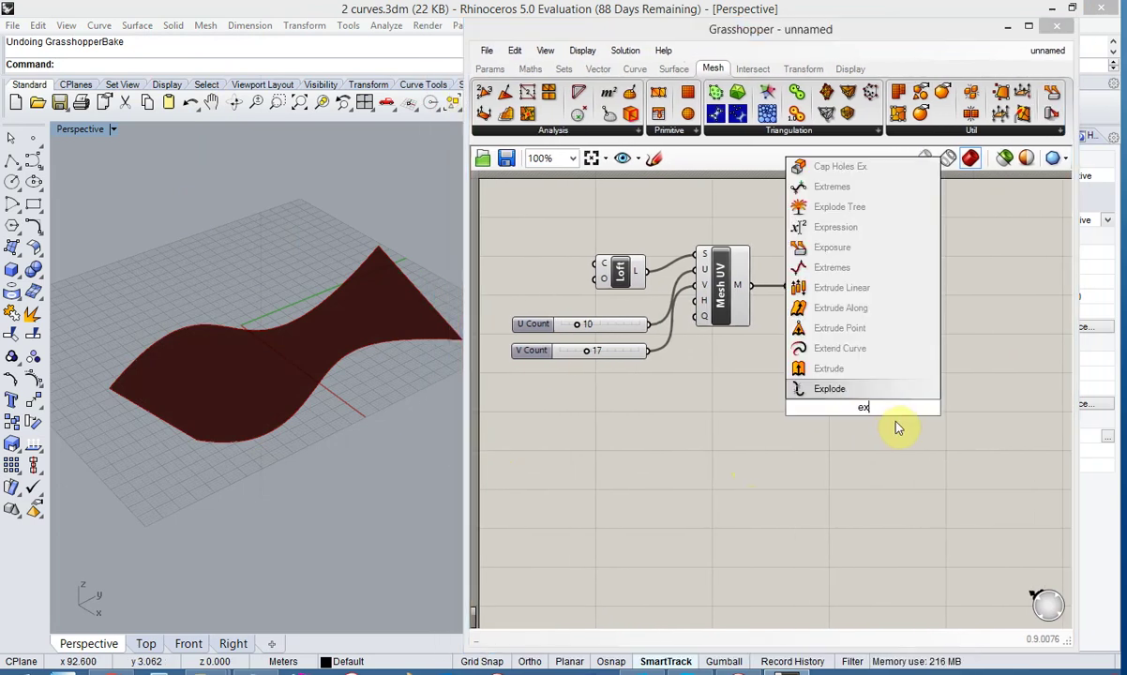
text(plo)
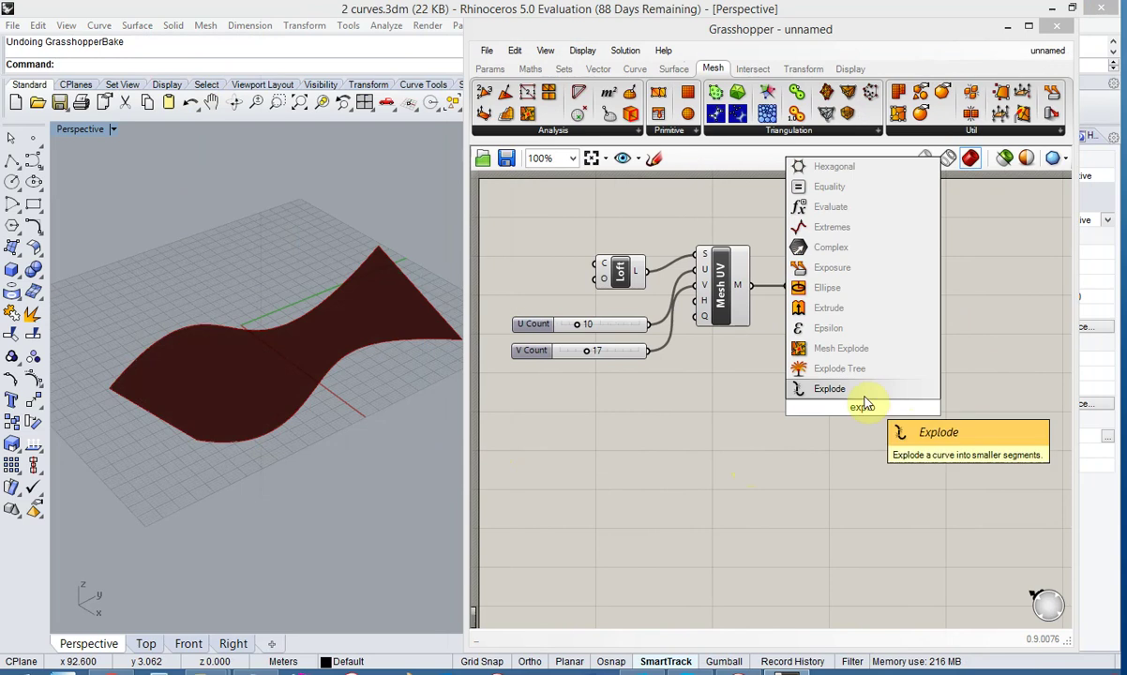
click(866, 349)
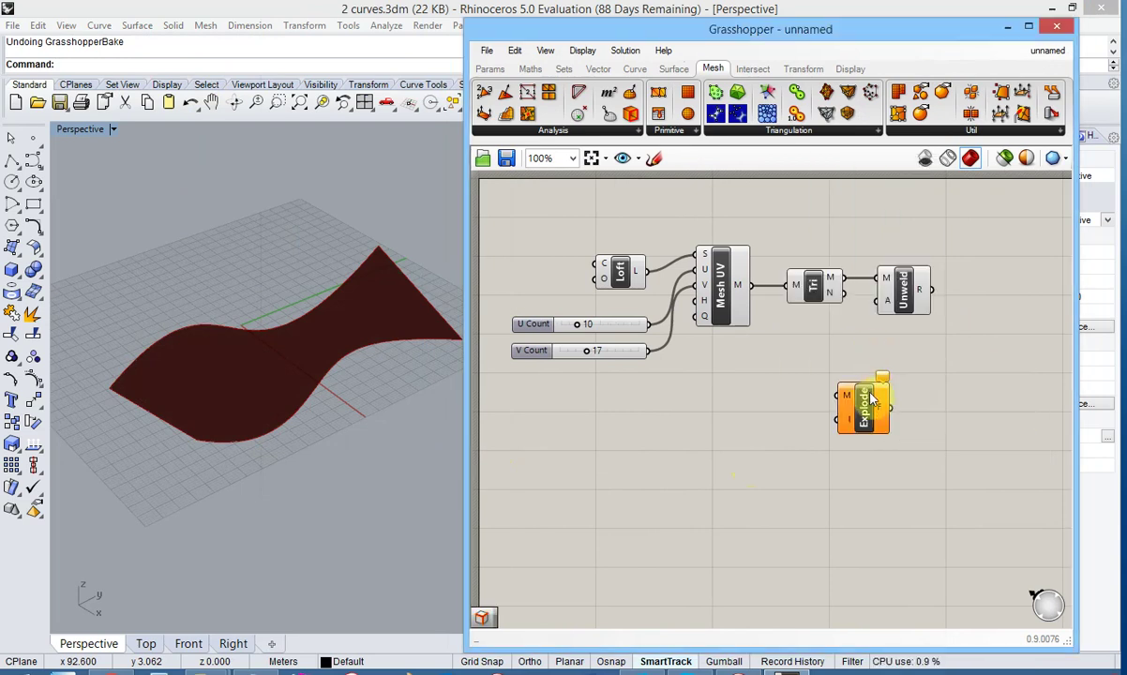
drag(871, 401, 972, 289)
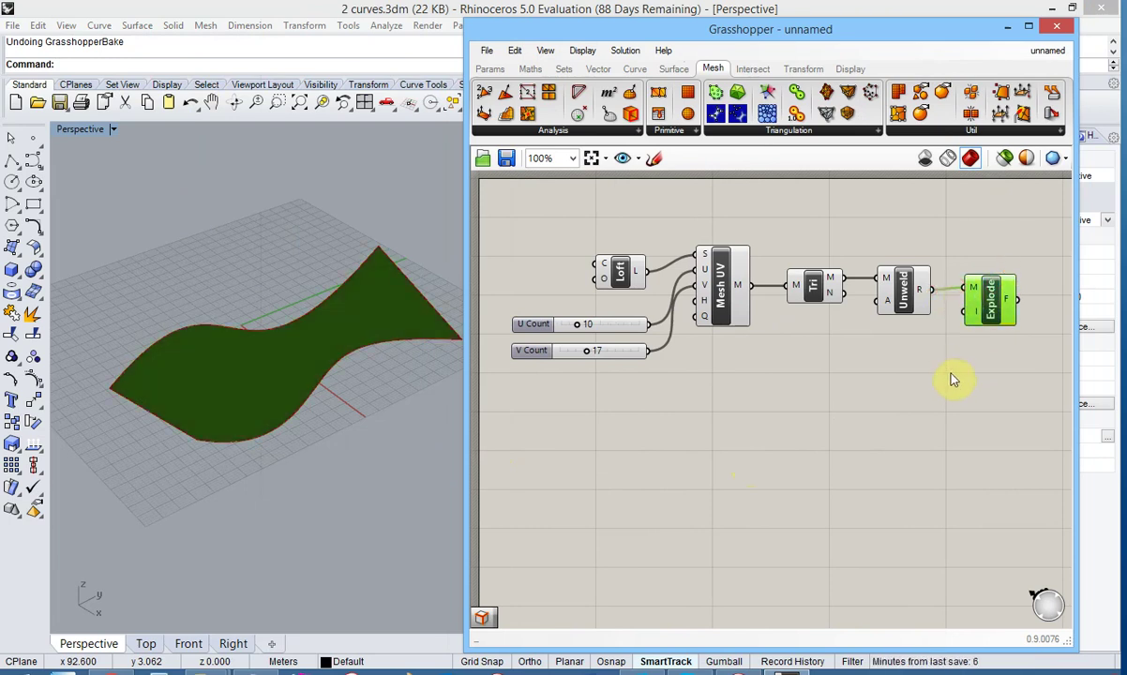
Bake the Mesh Explode F output to the Default layer
right_click(1009, 307)
click(1017, 301)
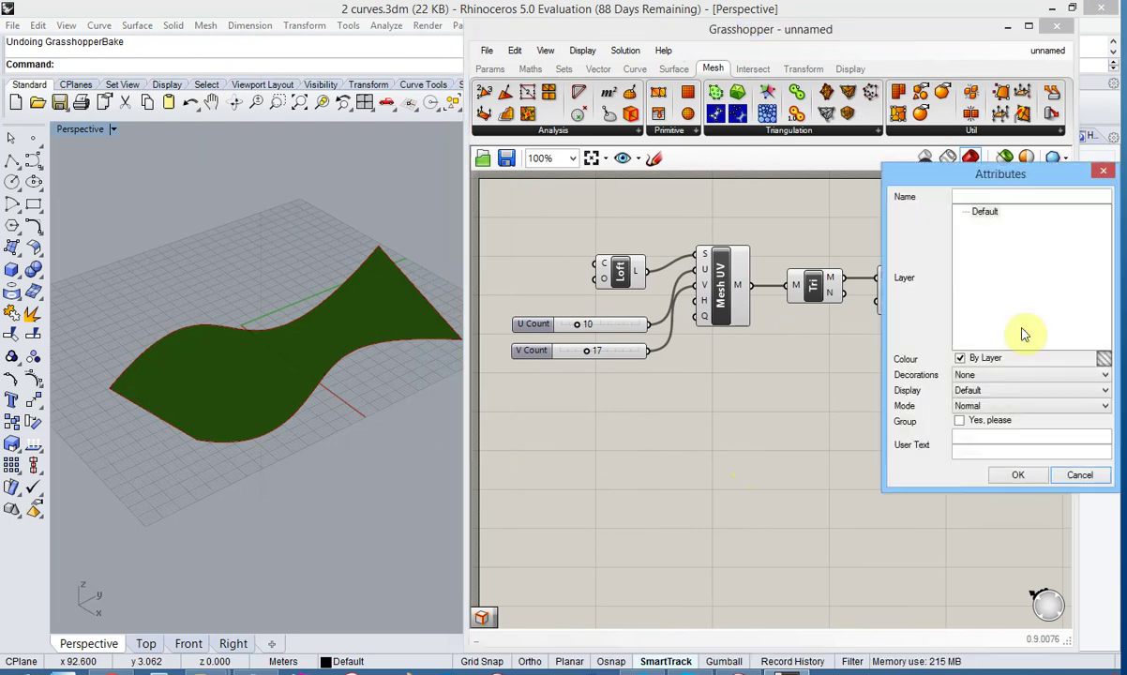
click(1017, 477)
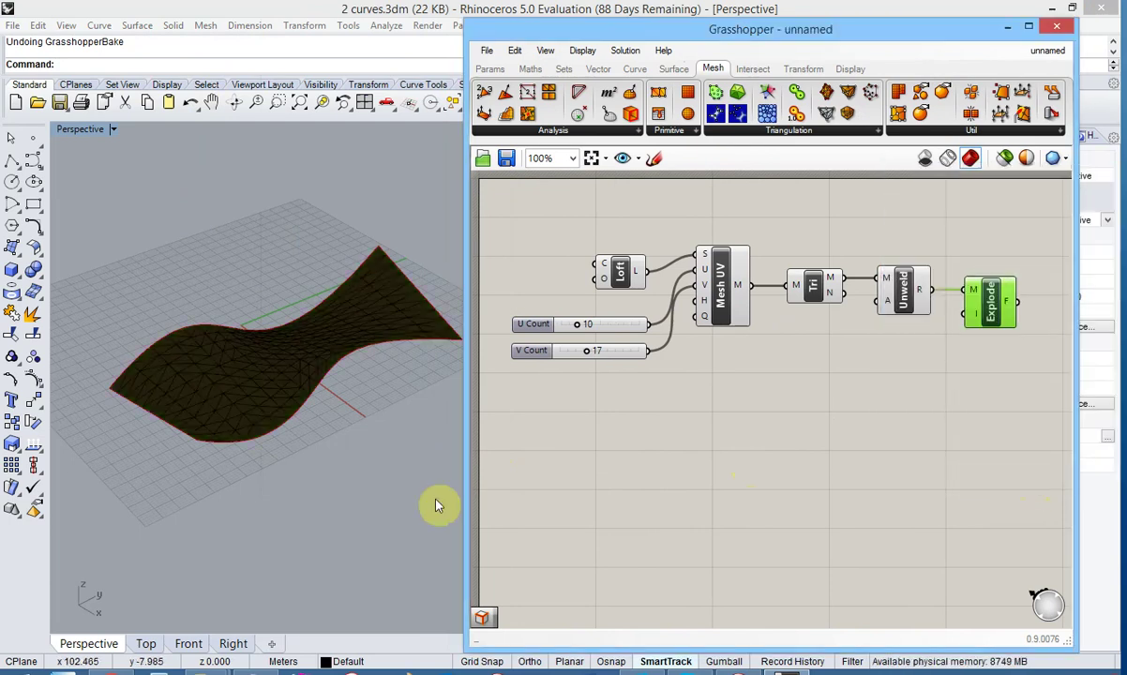
Pick individual baked meshes in the Rhino viewport to check the separate triangles, and clear the selection
click(286, 403)
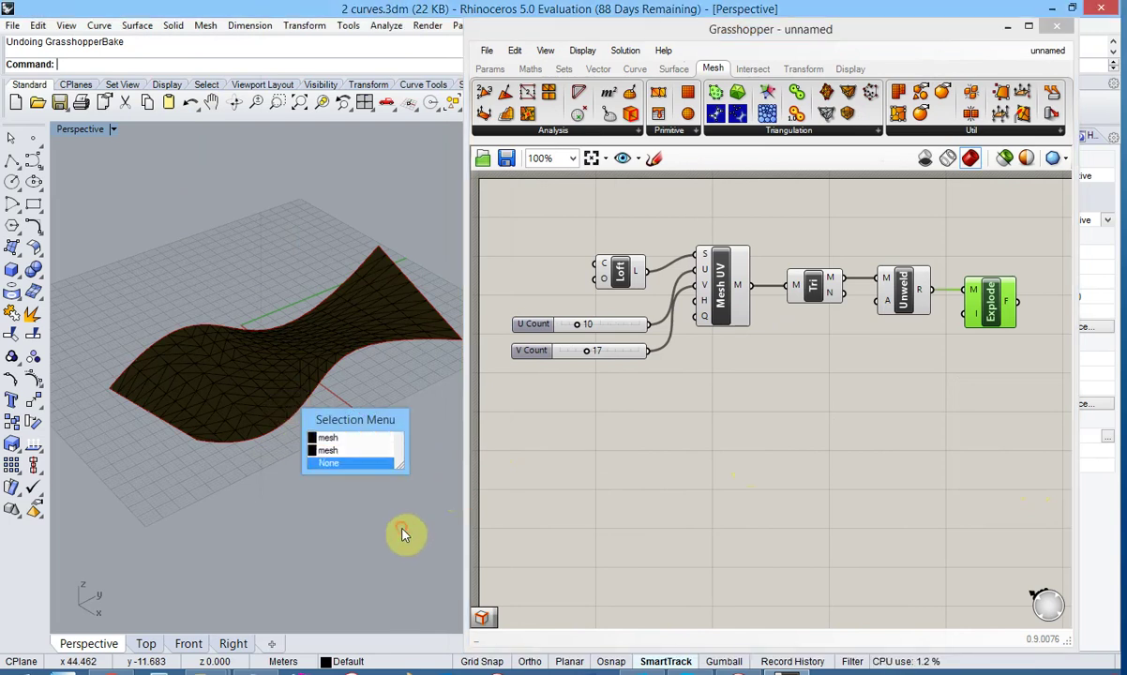
click(272, 403)
click(235, 382)
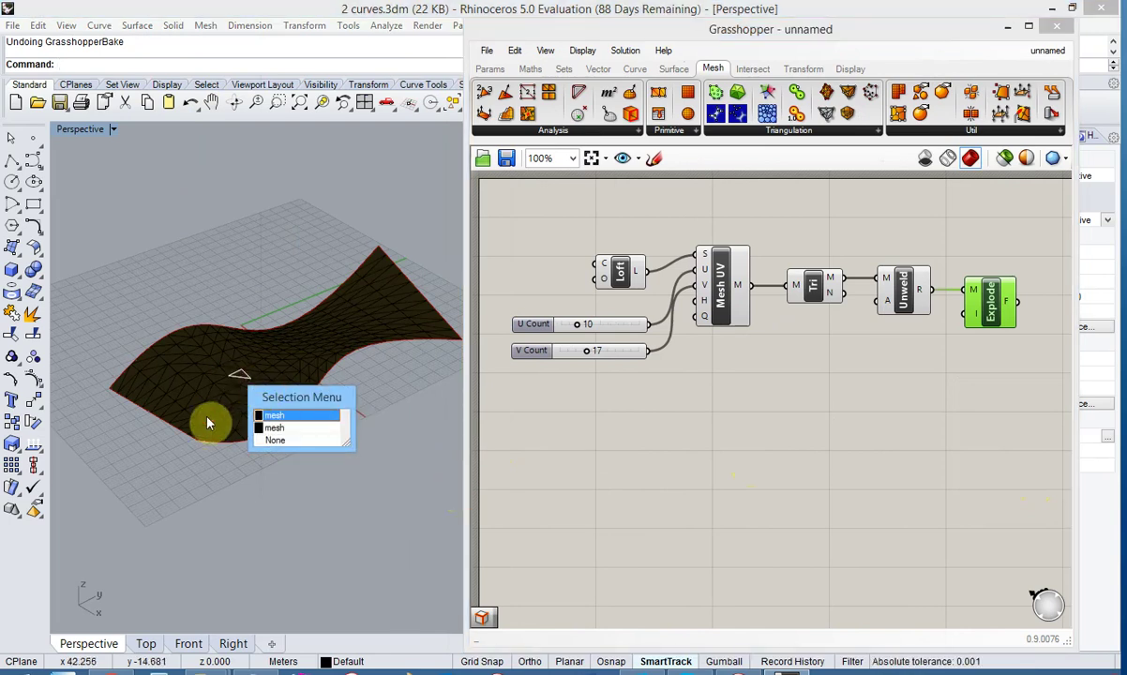
click(206, 417)
click(354, 488)
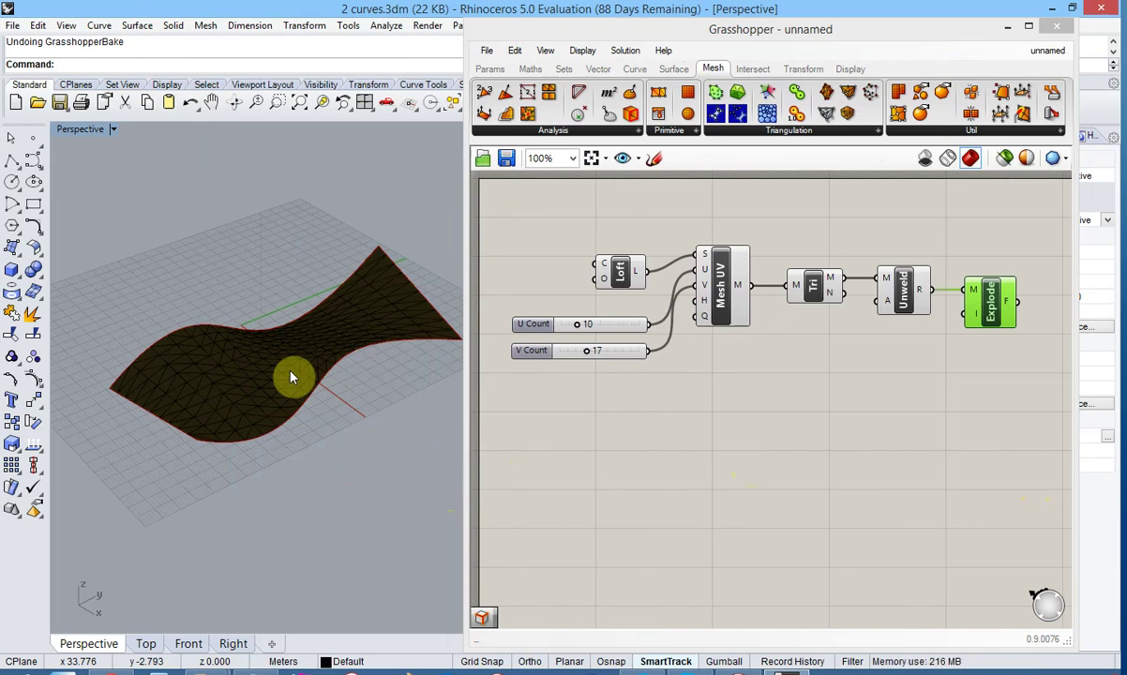
Minimize the Grasshopper window to clear the Rhino viewport and bring the baked meshes closer into view
drag(464, 268, 749, 281)
click(1008, 30)
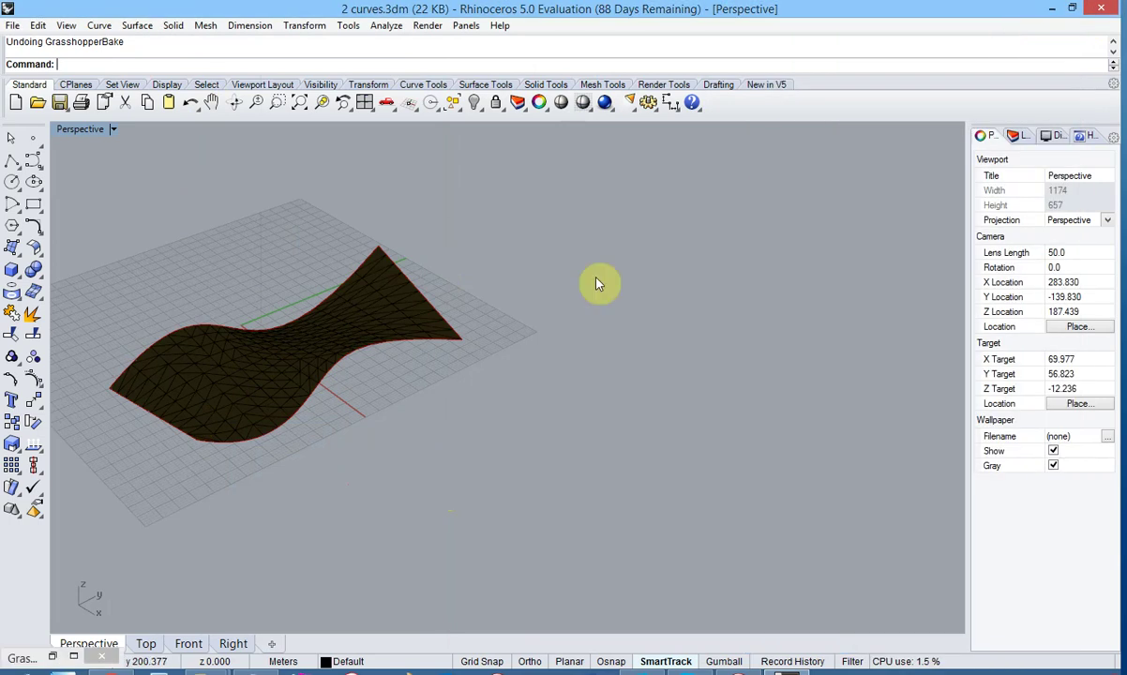
scroll(649, 380, down, 3)
scroll(483, 383, up, 5)
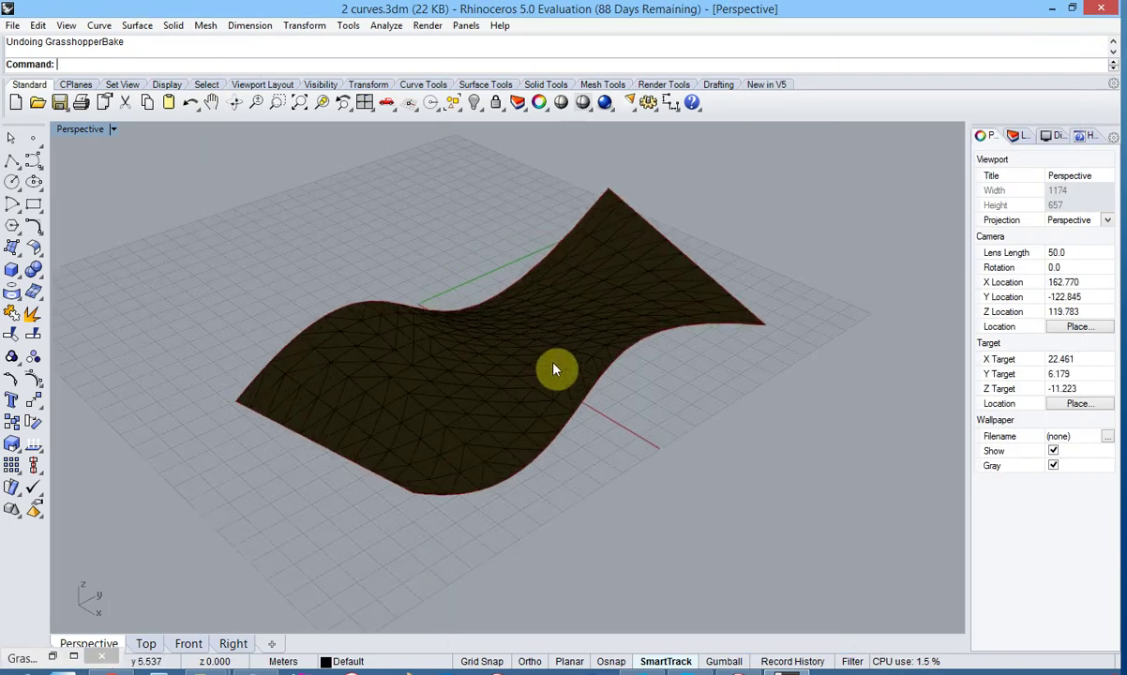
Select all polygon meshes in the model and duplicate their borders with DupBorder
click(37, 25)
mouse_move(129, 200)
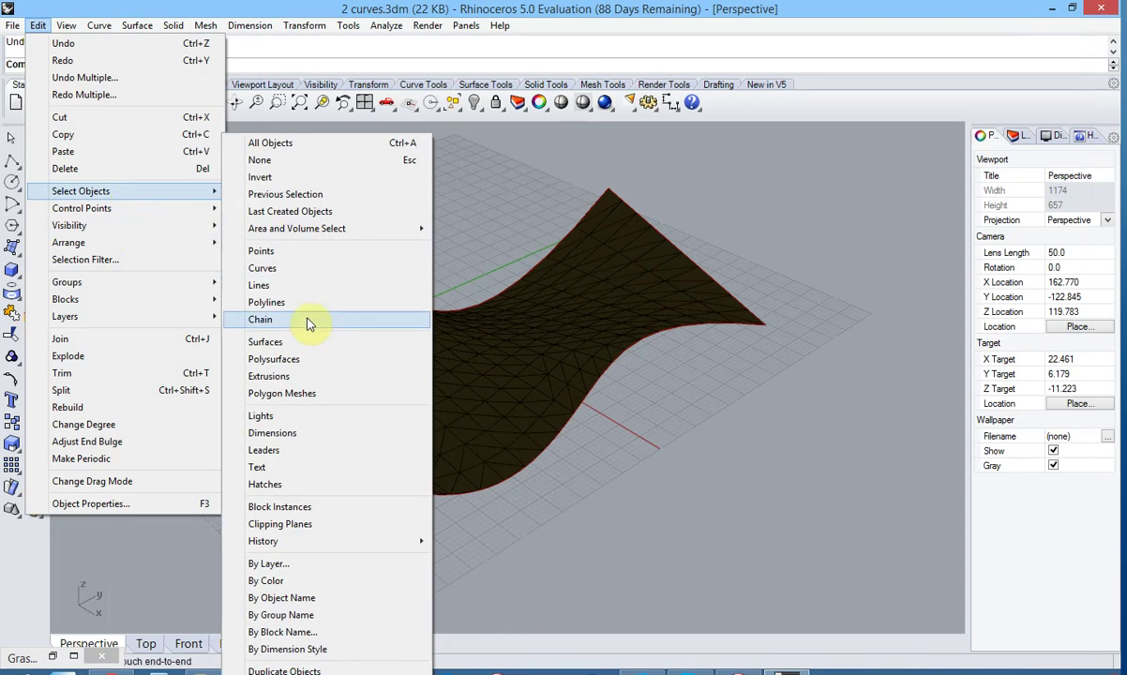
click(306, 393)
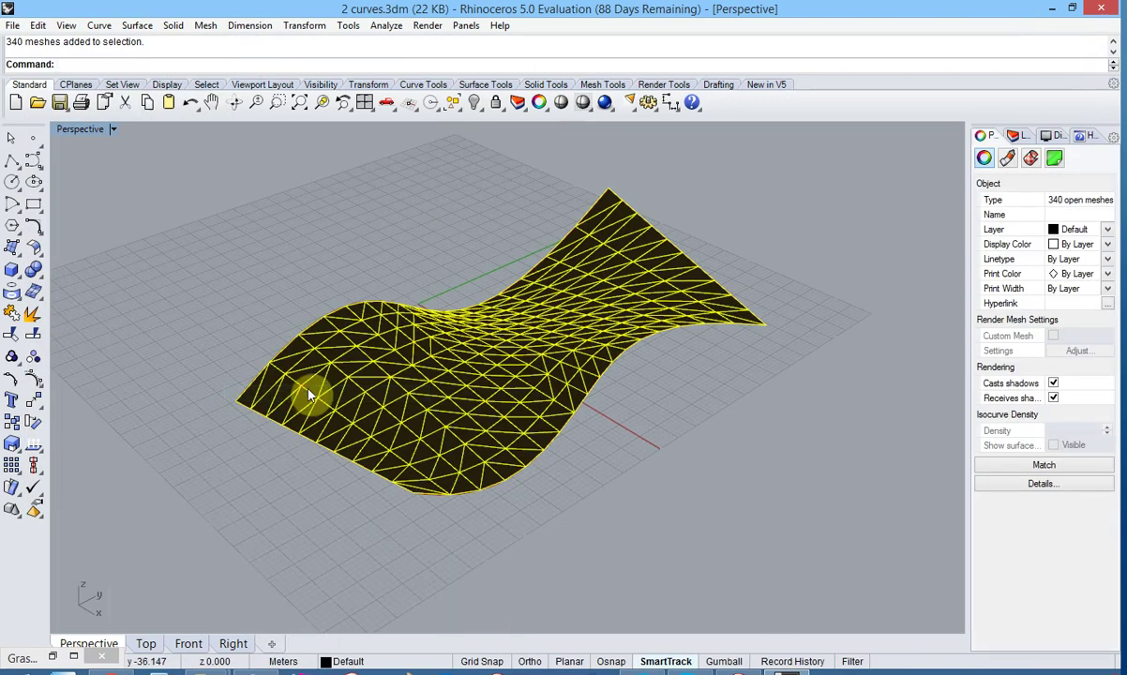
text(upBorder)
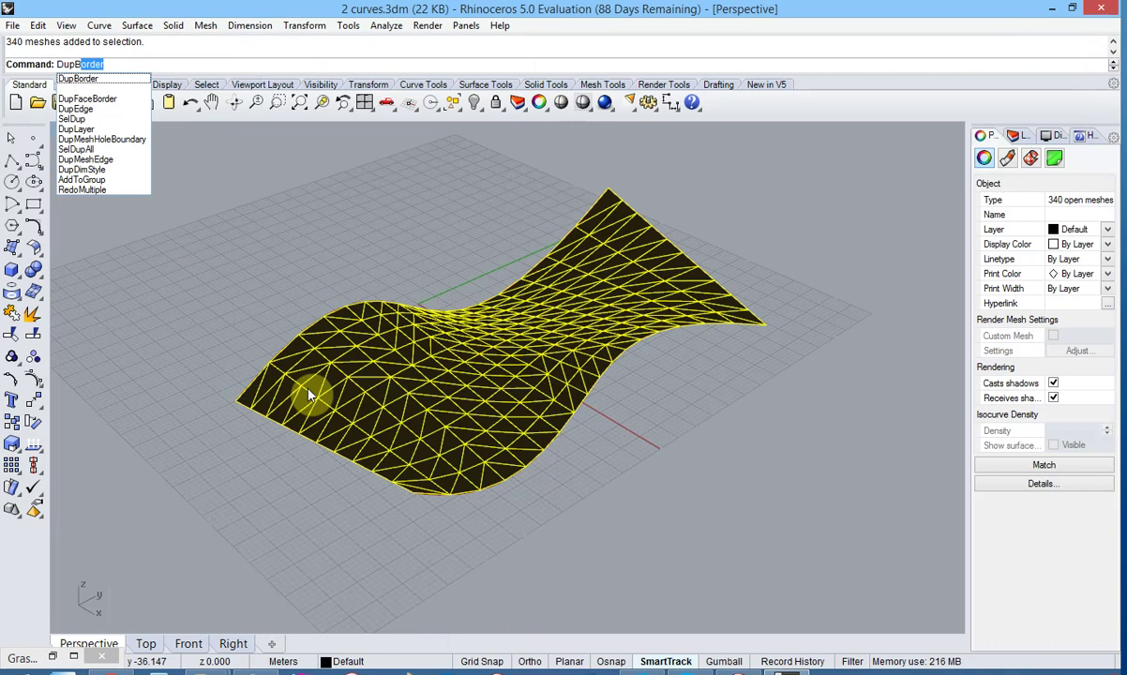
click(83, 79)
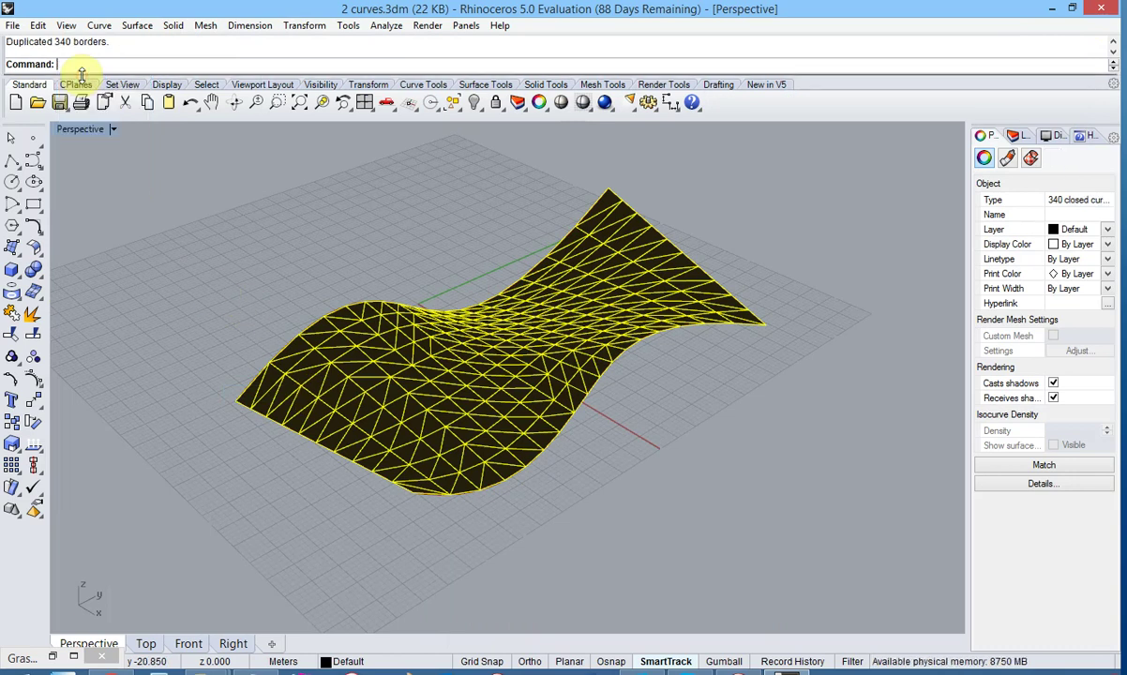
Export the selected border curves to the desktop as an AutoCAD Drawing Exchange (*.dxf) file named "export from Grasshopper"
click(15, 26)
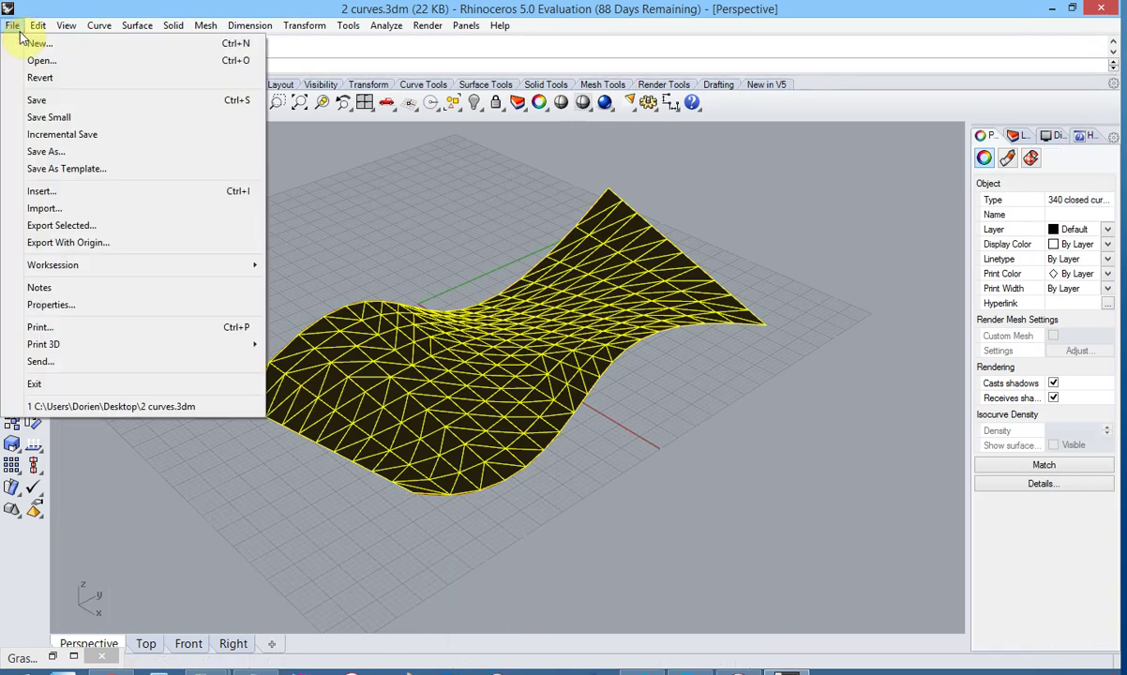
click(137, 226)
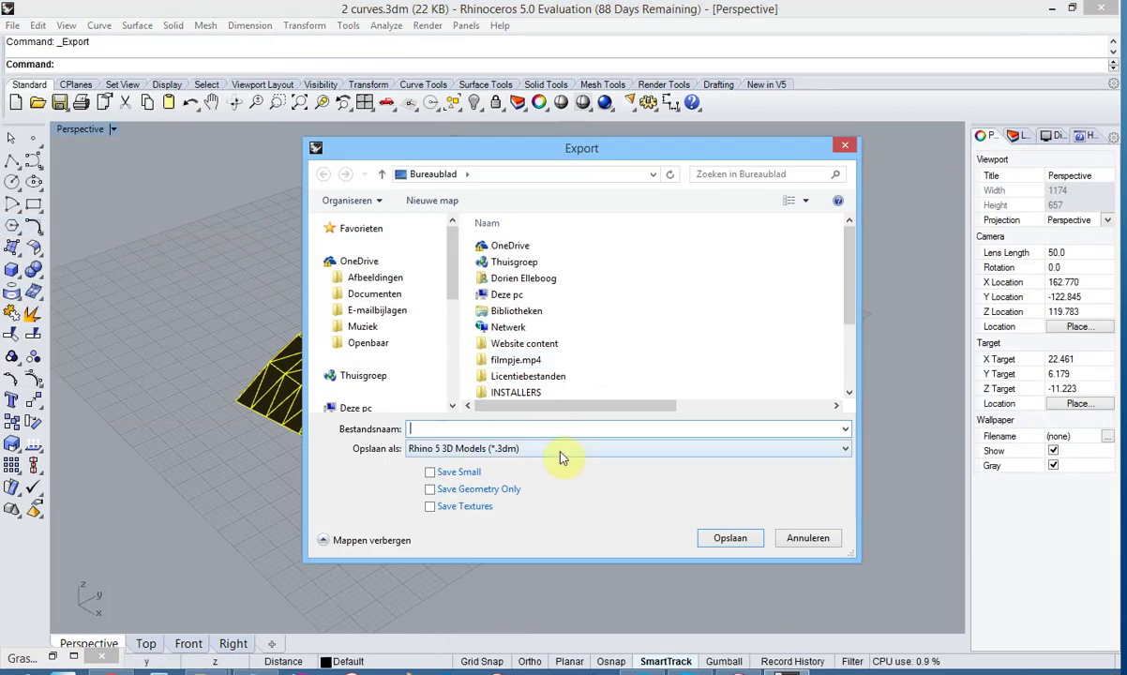
click(560, 453)
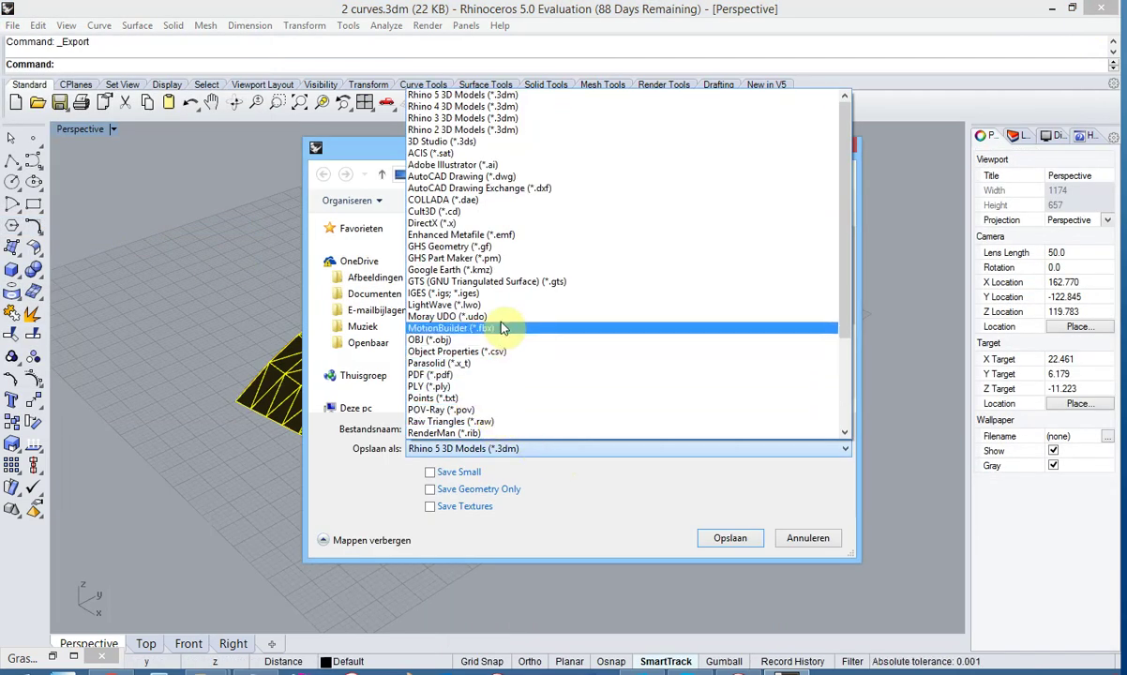
click(488, 188)
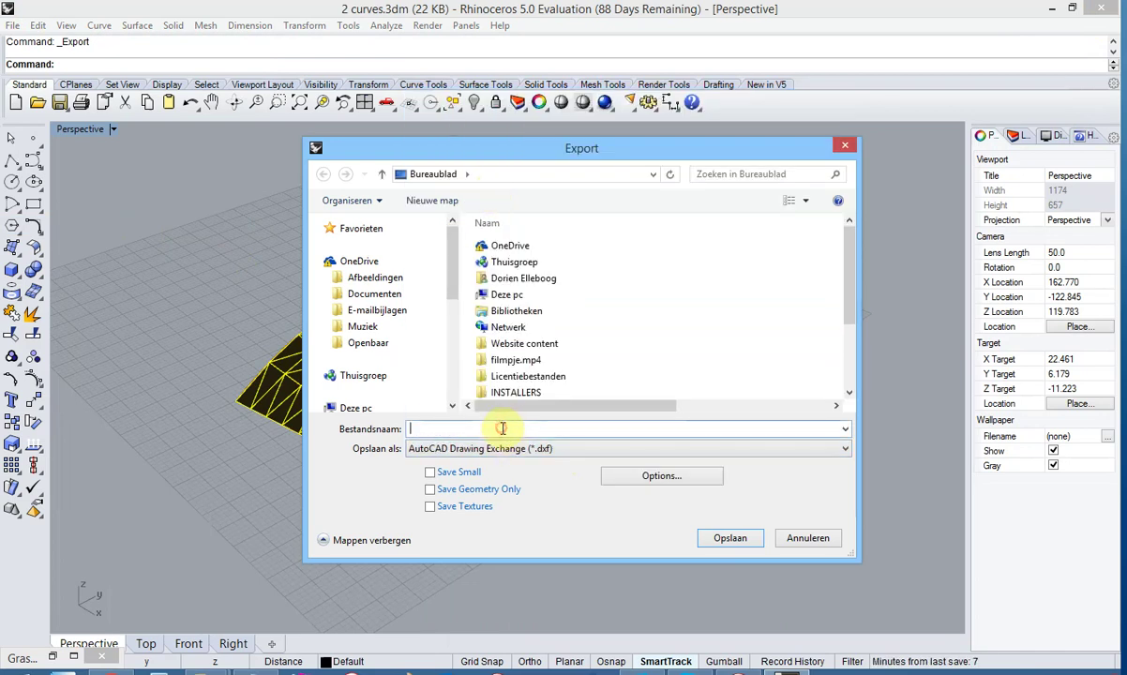
text(expor)
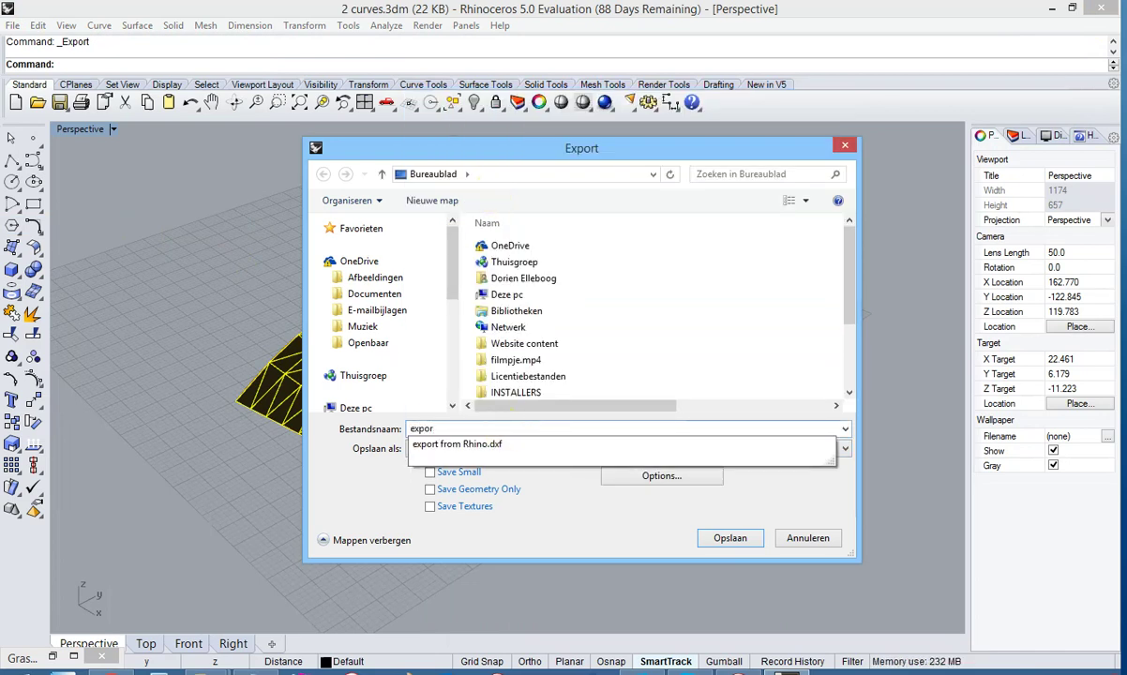
text(t from )
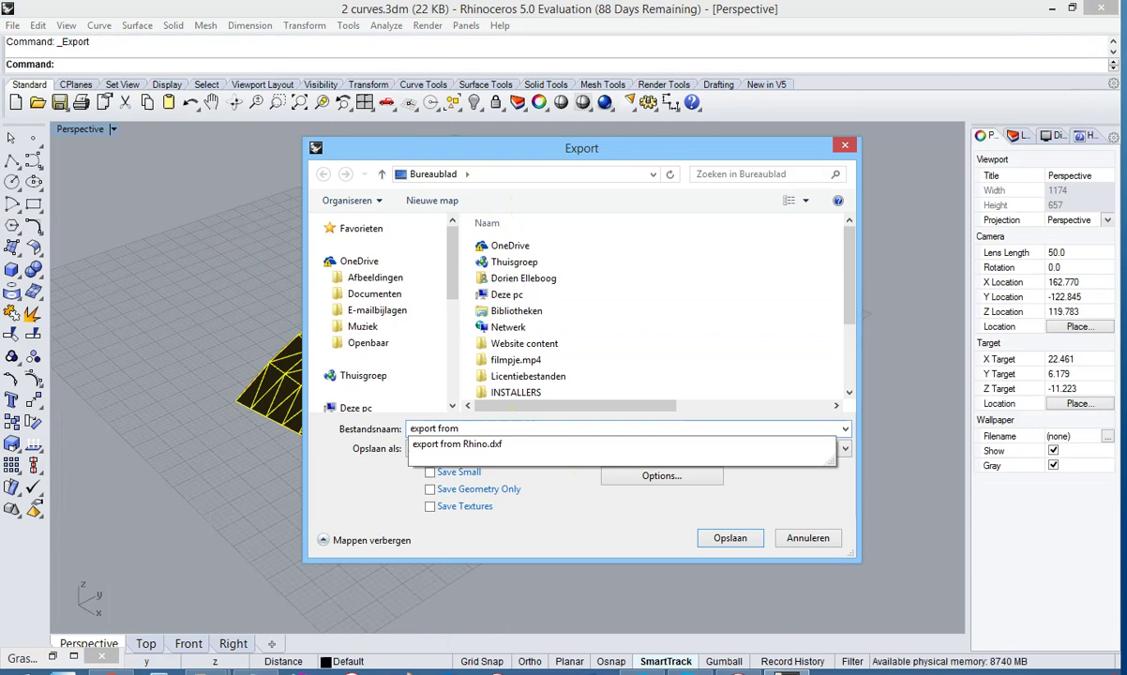
text(Grass)
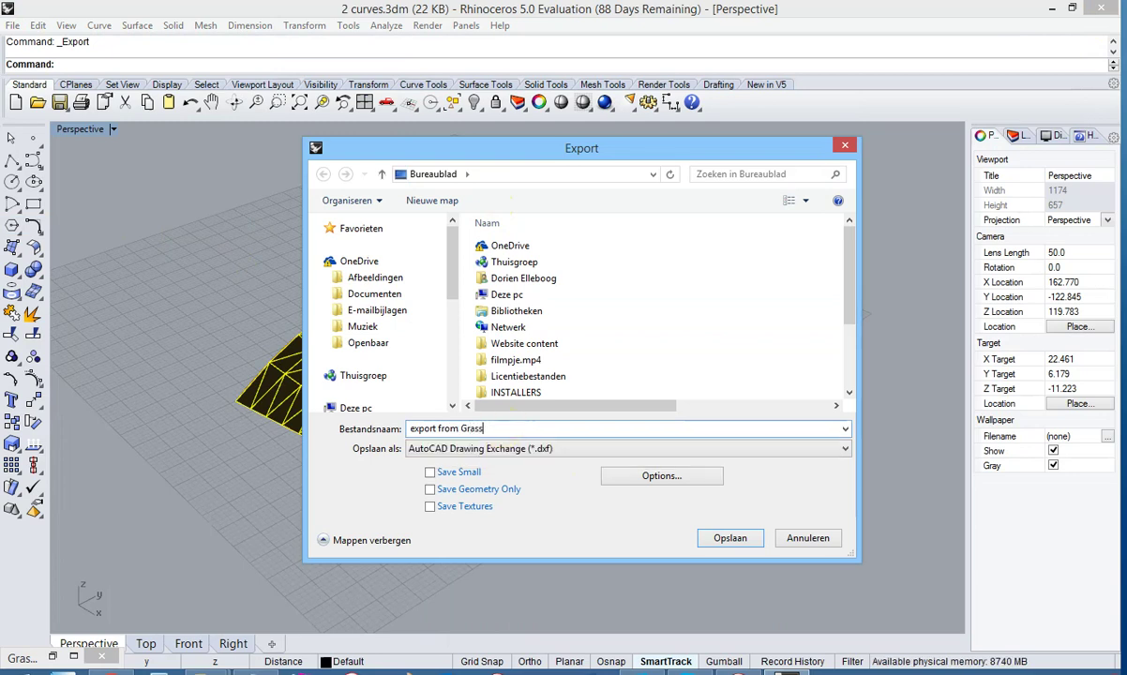
text(hopper)
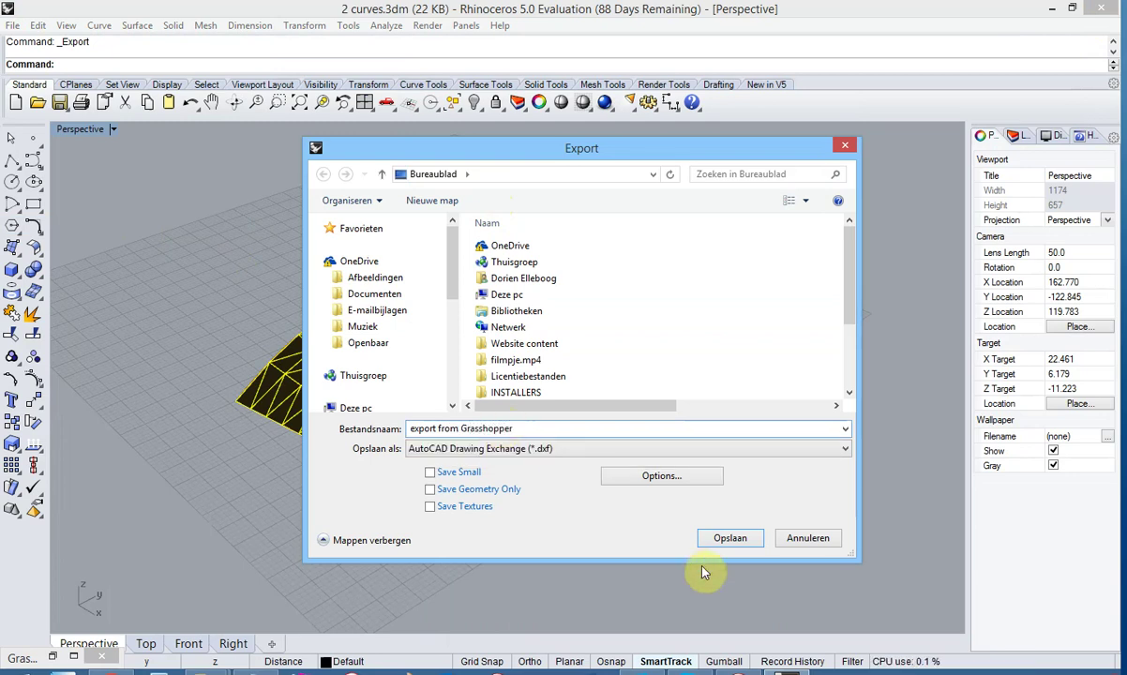
click(727, 544)
Use the Default export scheme and finish writing the DXF file
click(578, 324)
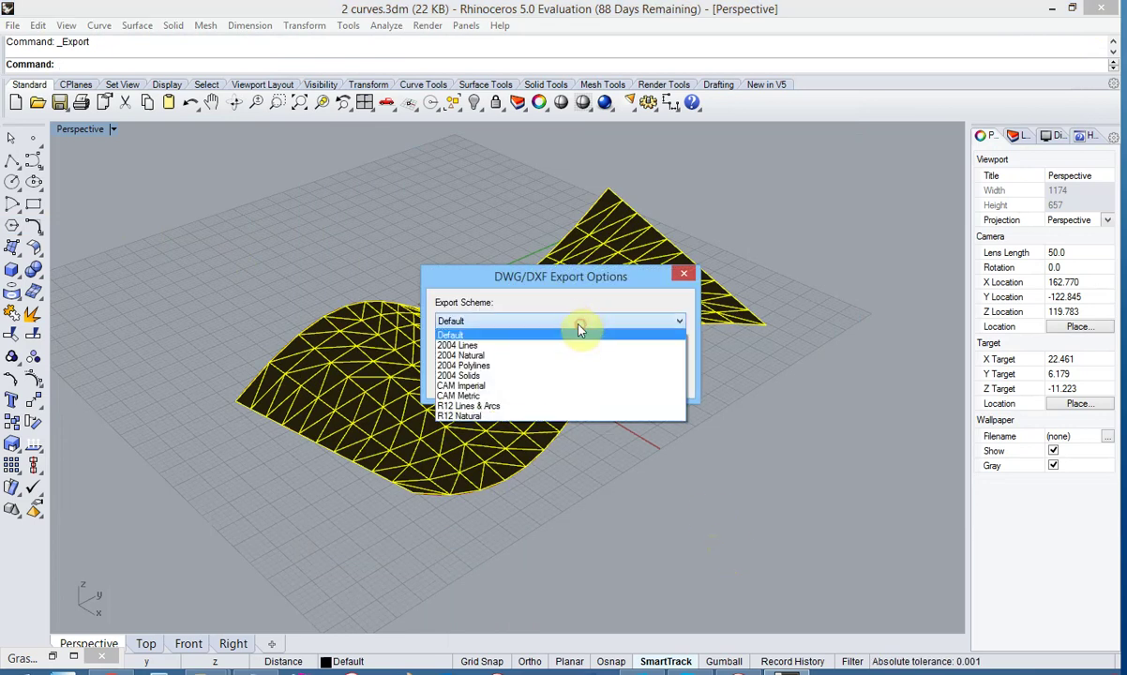
click(564, 332)
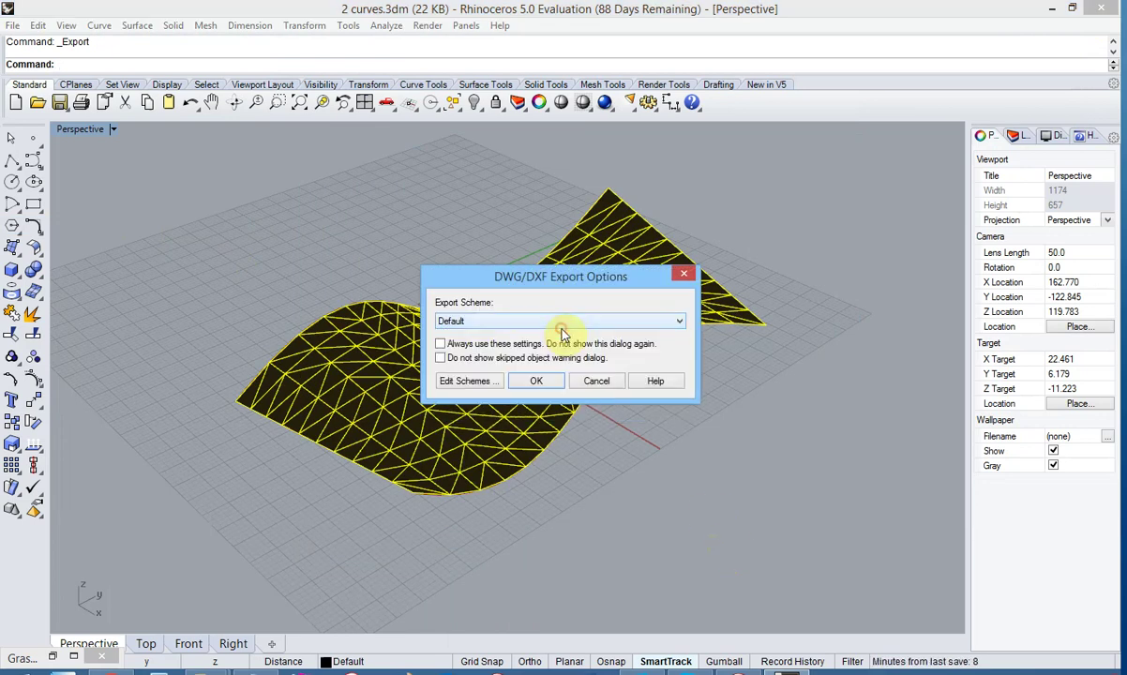
click(542, 381)
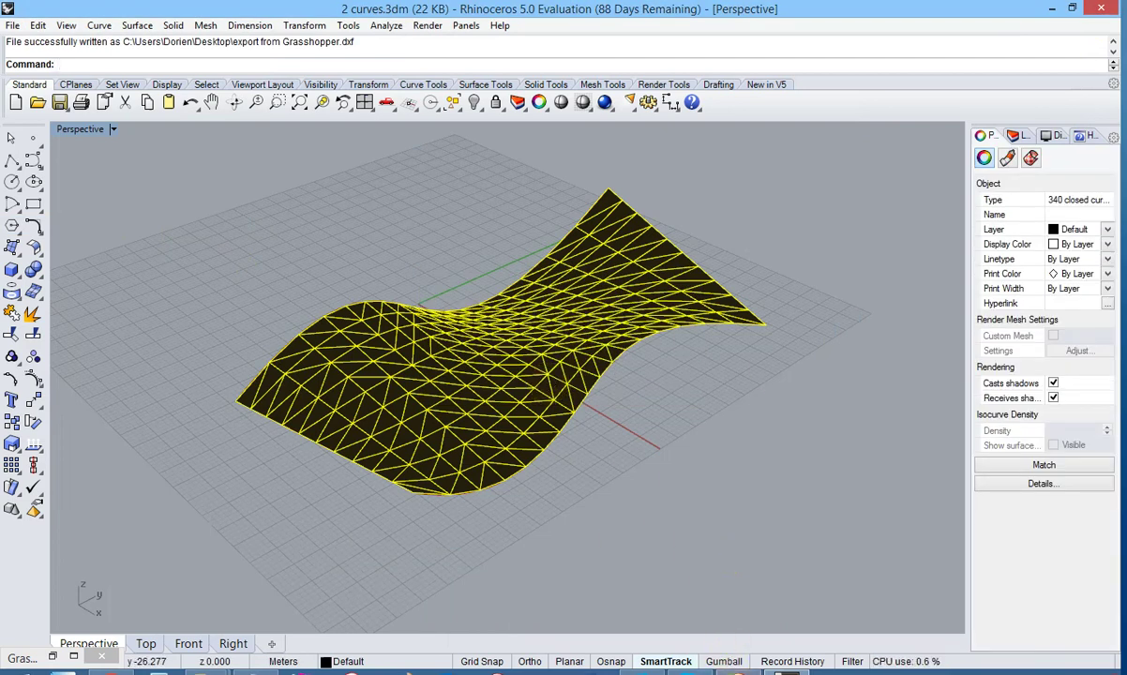
Switch to Diamonds and start a new empty project in place of the open model
key(alt+Tab)
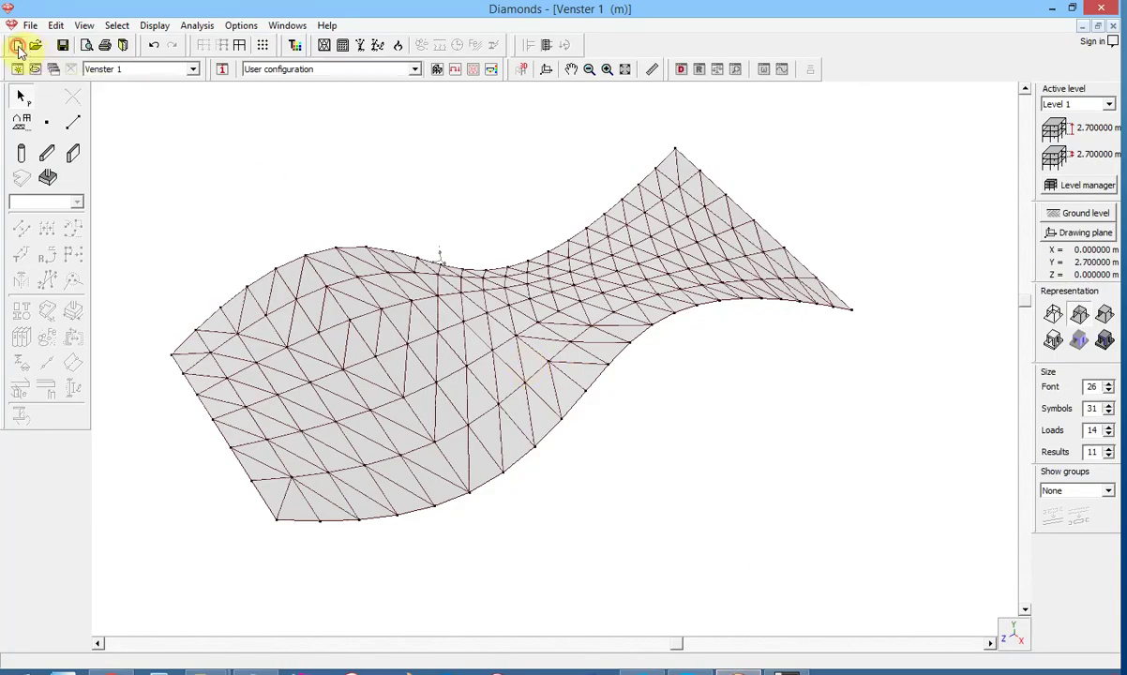
click(18, 47)
click(687, 354)
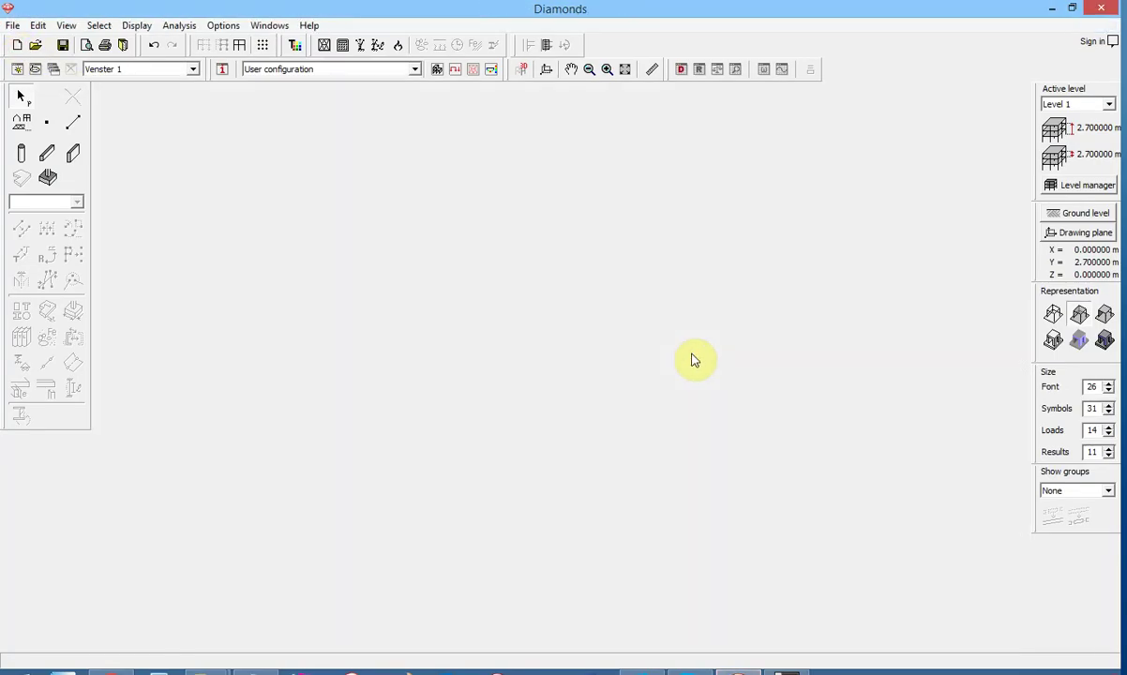
Import "export from Grasshopper.dxf" from the desktop, converting closed polylines to Slab 0.20 plates
click(31, 25)
mouse_move(105, 139)
click(502, 140)
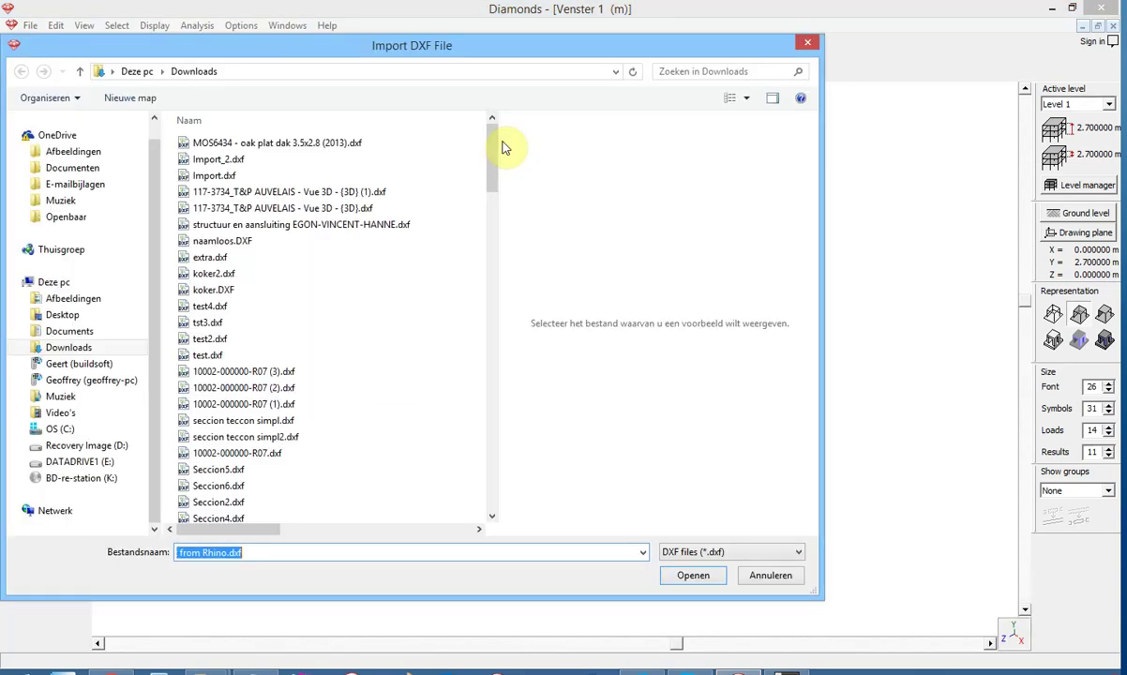
click(83, 314)
click(227, 293)
click(694, 576)
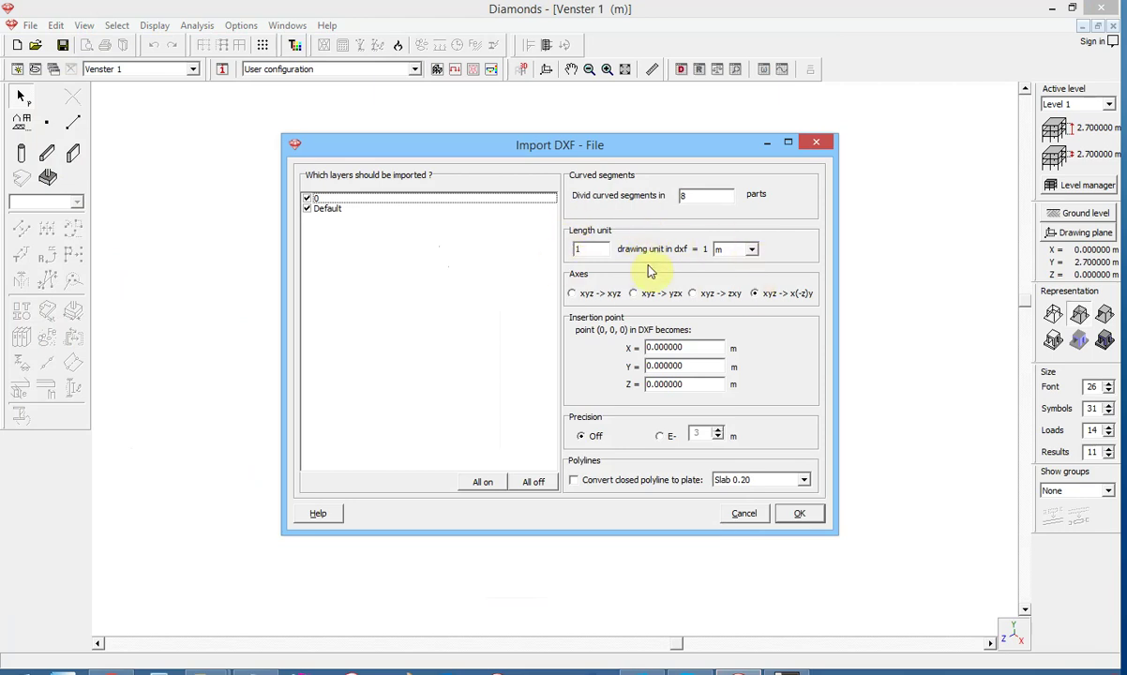
click(580, 481)
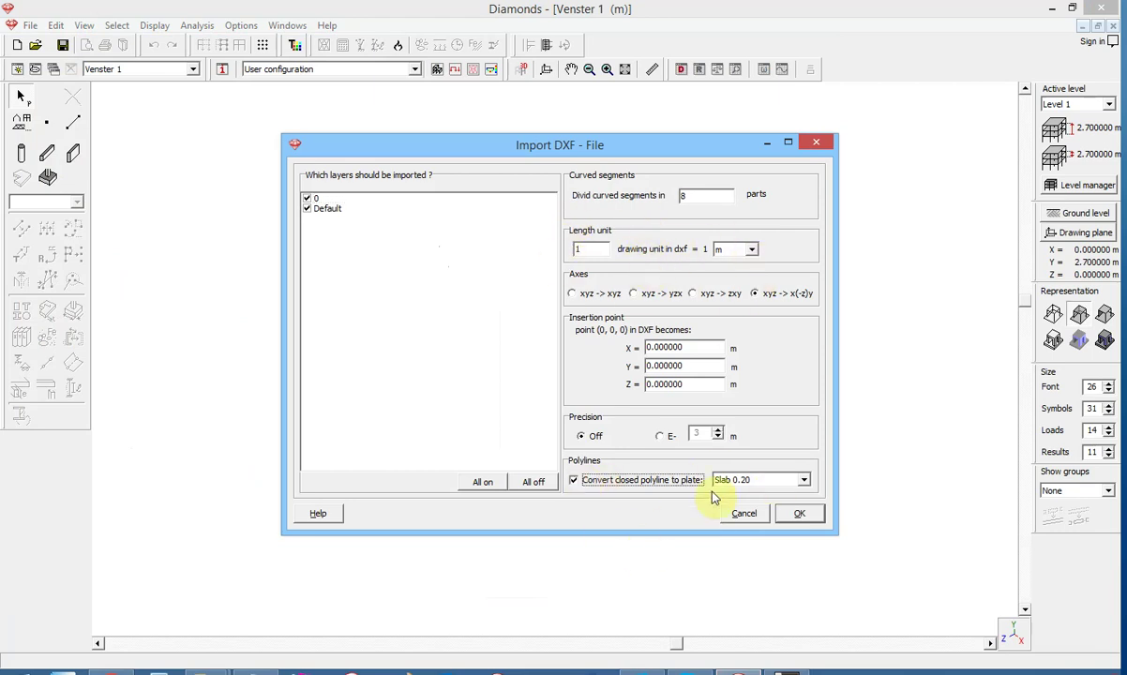
click(799, 515)
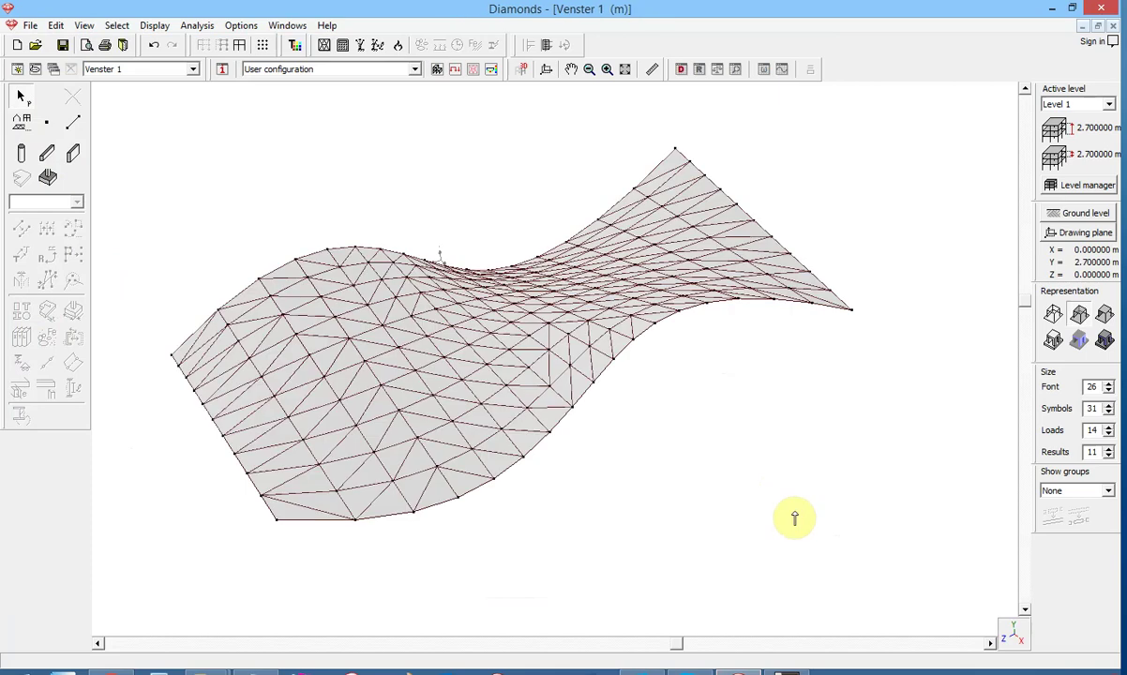
Inspect the imported surface from another angle, select one triangular plate near its front edge, and clear the selection
mouse_move(677, 643)
mouse_down()
mouse_move(891, 609)
mouse_move(546, 599)
mouse_move(700, 582)
mouse_move(654, 579)
mouse_up()
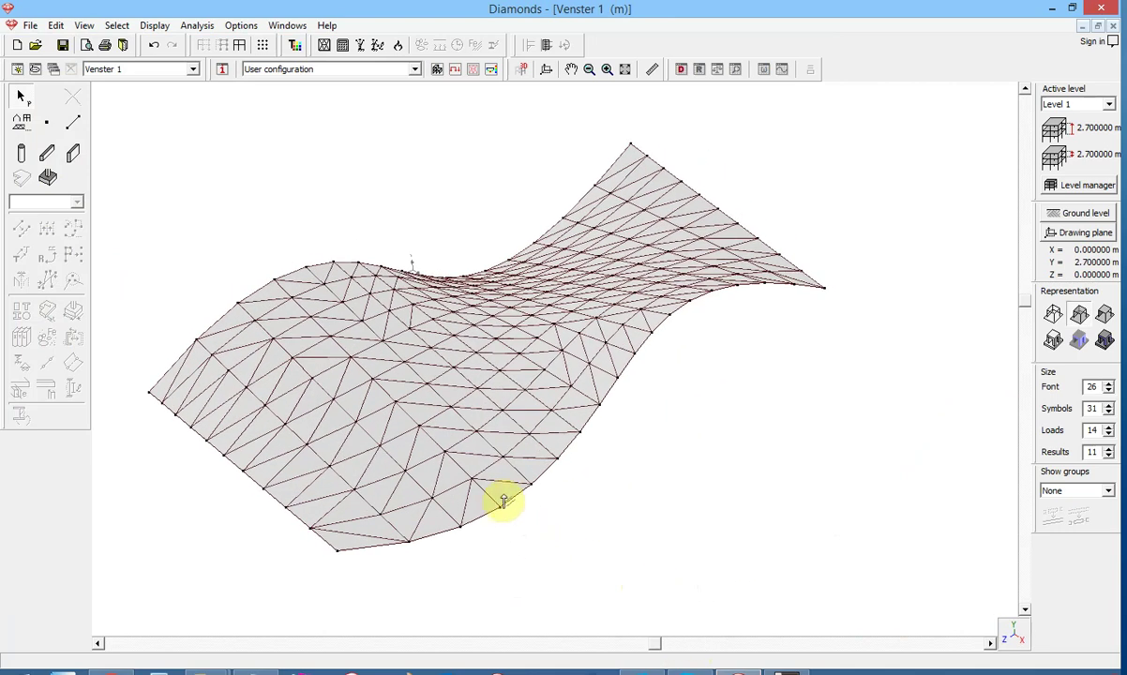
scroll(504, 497, up, 2)
double_click(497, 502)
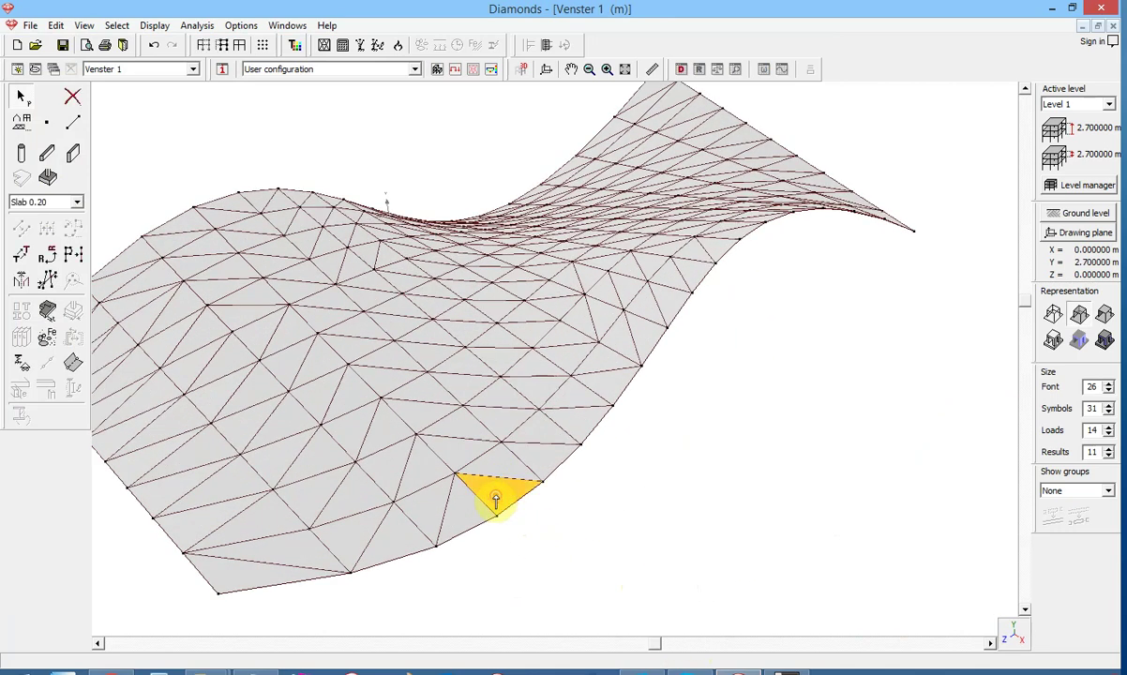
click(696, 555)
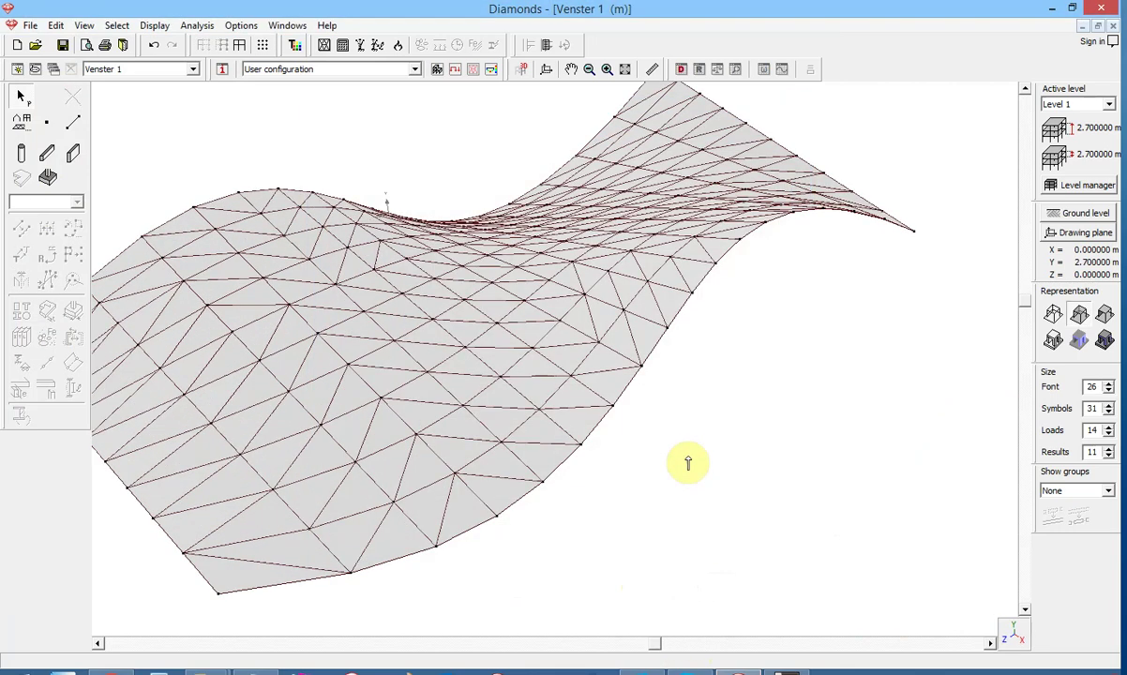